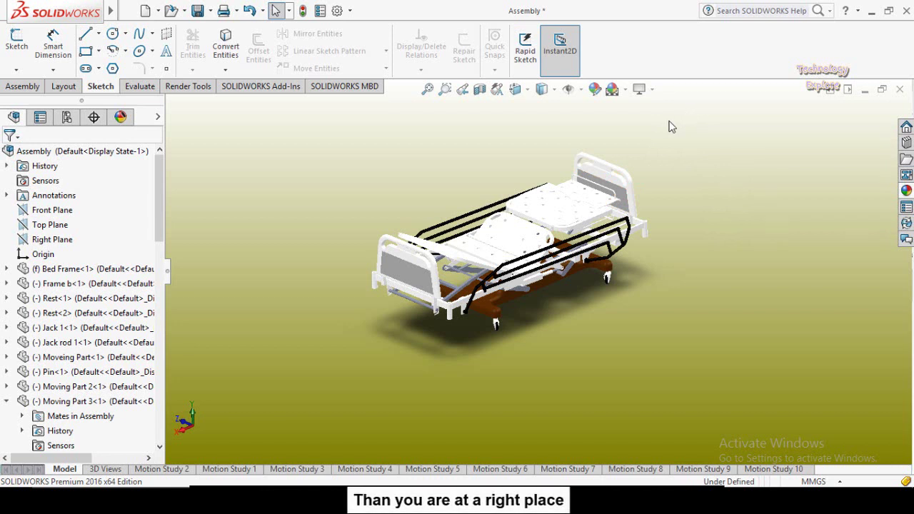
Step: Try enabling RealView Graphics from the heads-up View Settings flyout for the bed assembly
click(639, 97)
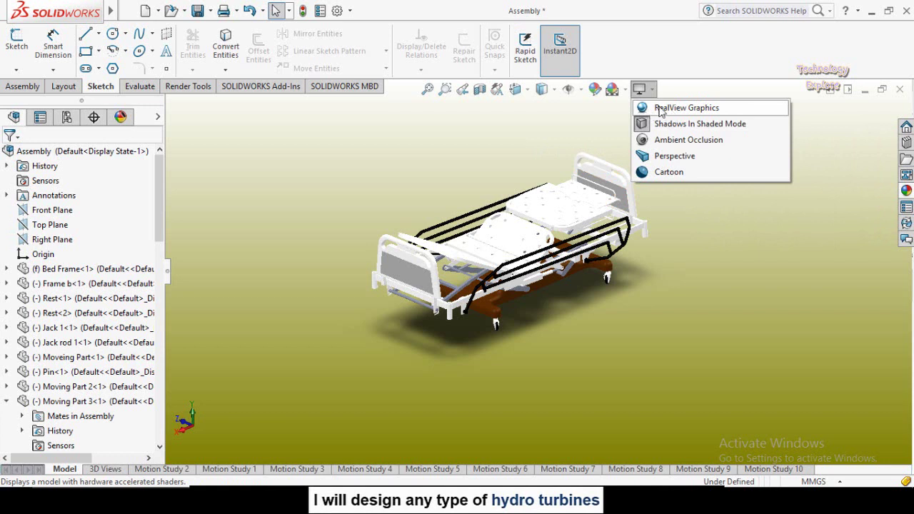
click(660, 109)
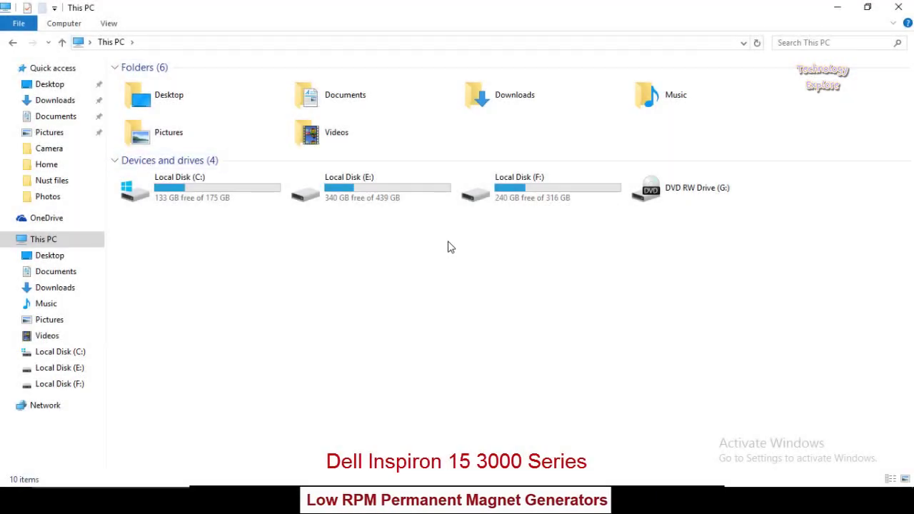
right_click(281, 255)
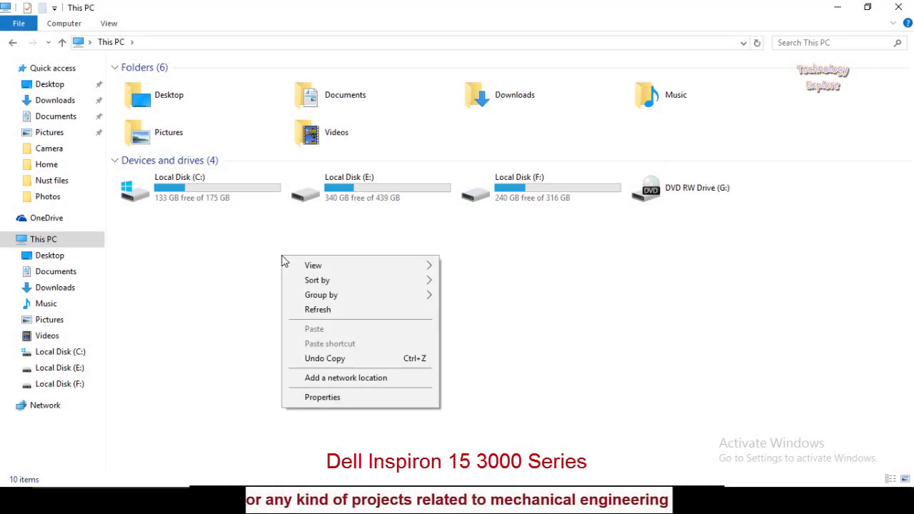
click(337, 396)
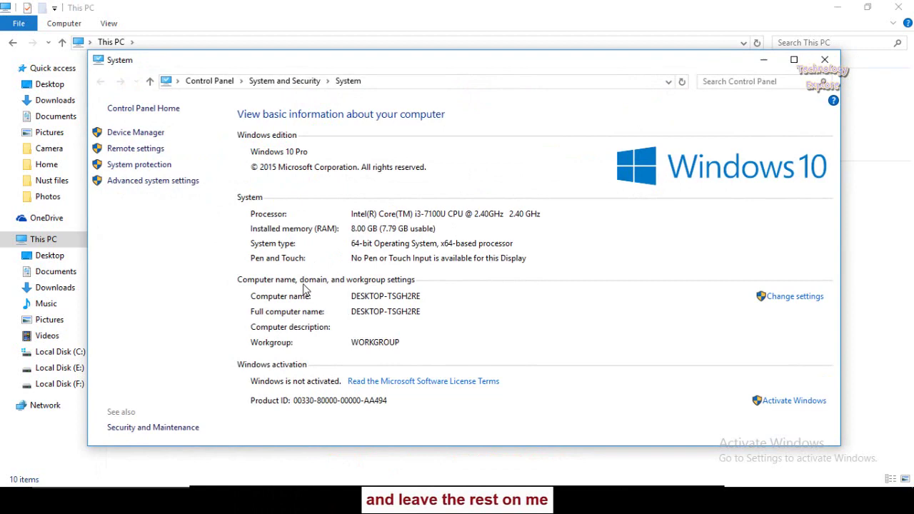
click(825, 60)
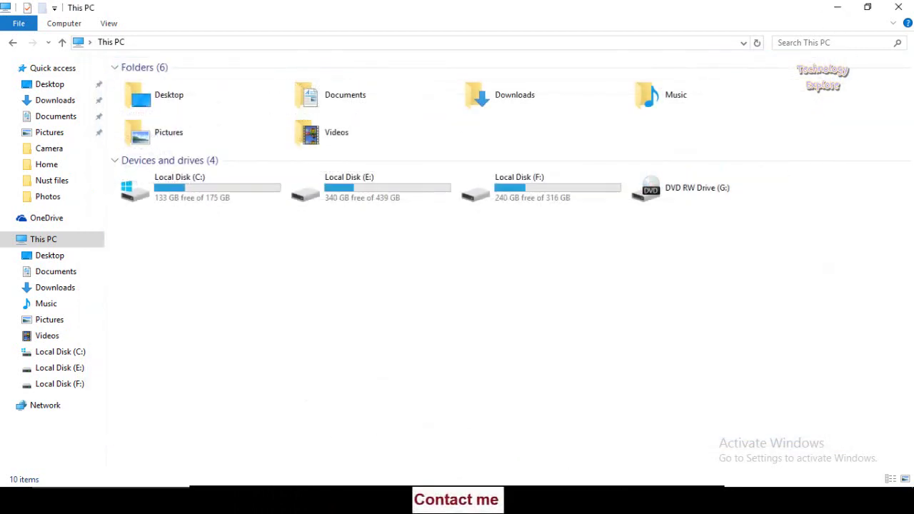
Step: Rotate the bed and confirm RealView Graphics is greyed out in View Settings and View > Display
key(alt+Tab)
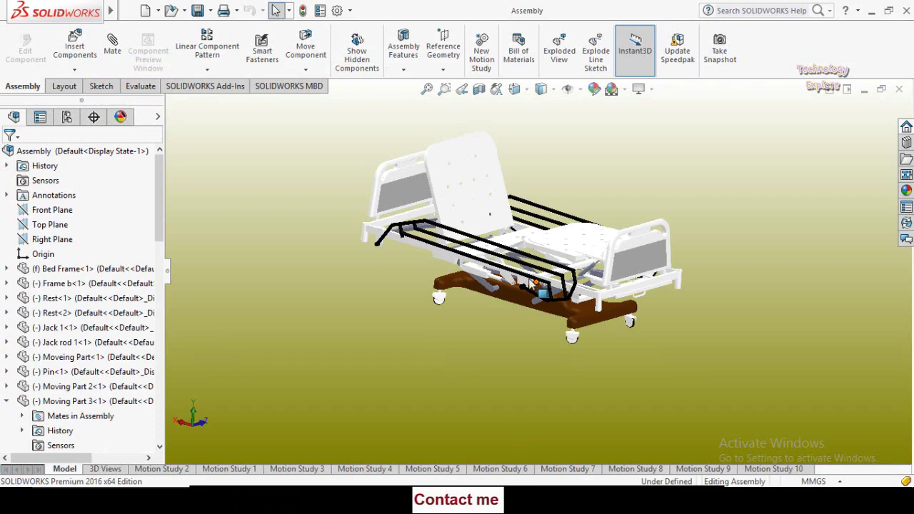
drag(596, 155, 612, 133)
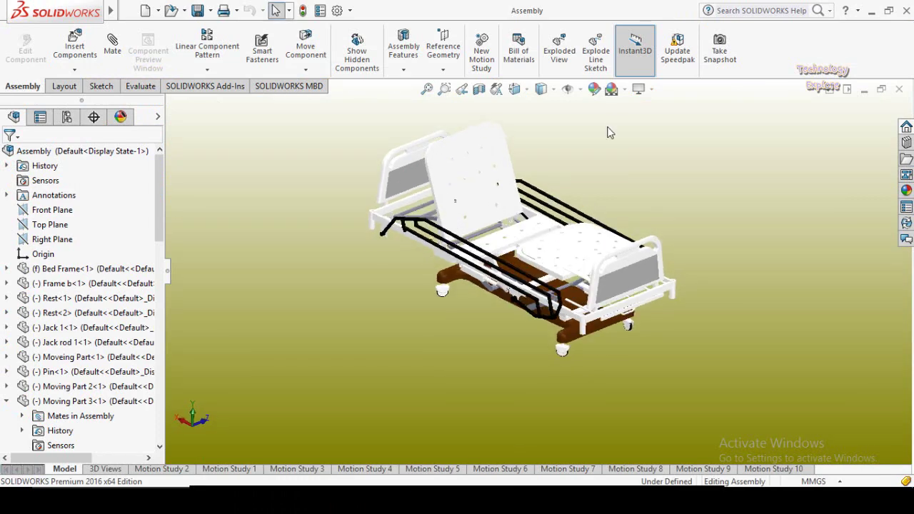
click(647, 85)
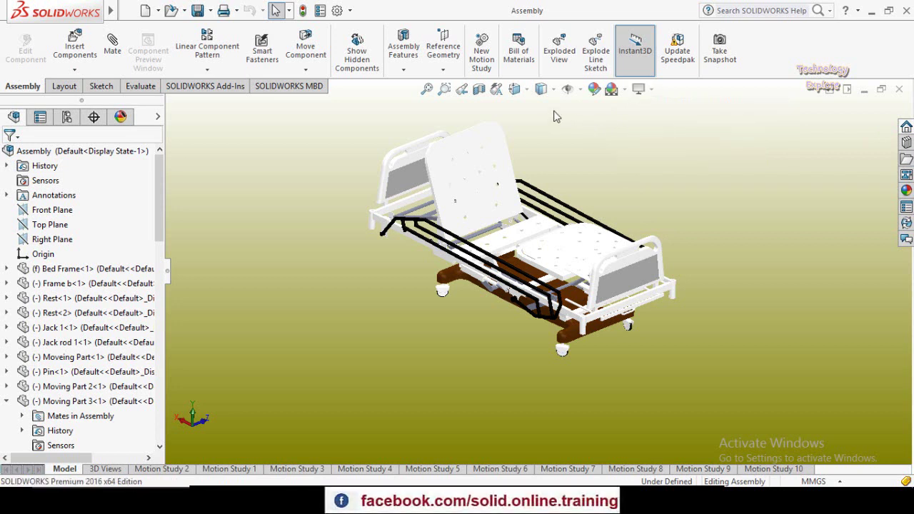
mouse_move(84, 7)
click(178, 11)
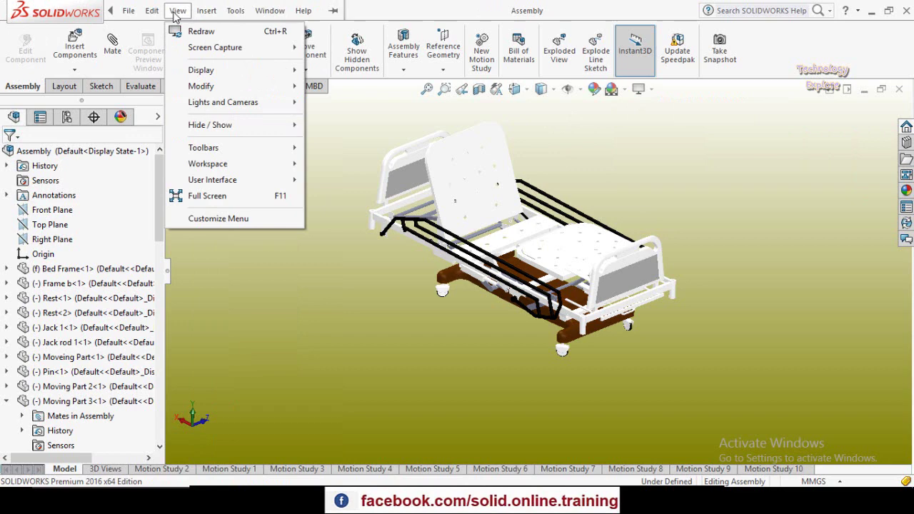
mouse_move(228, 77)
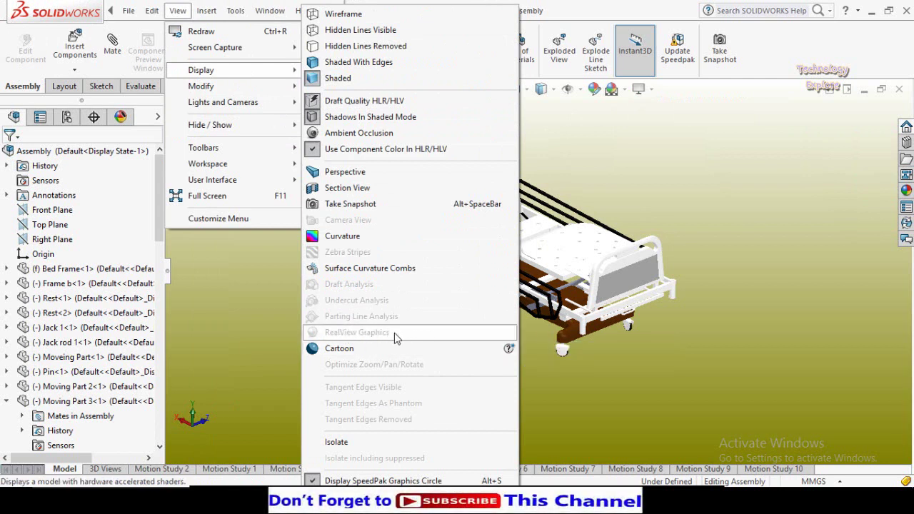
click(427, 341)
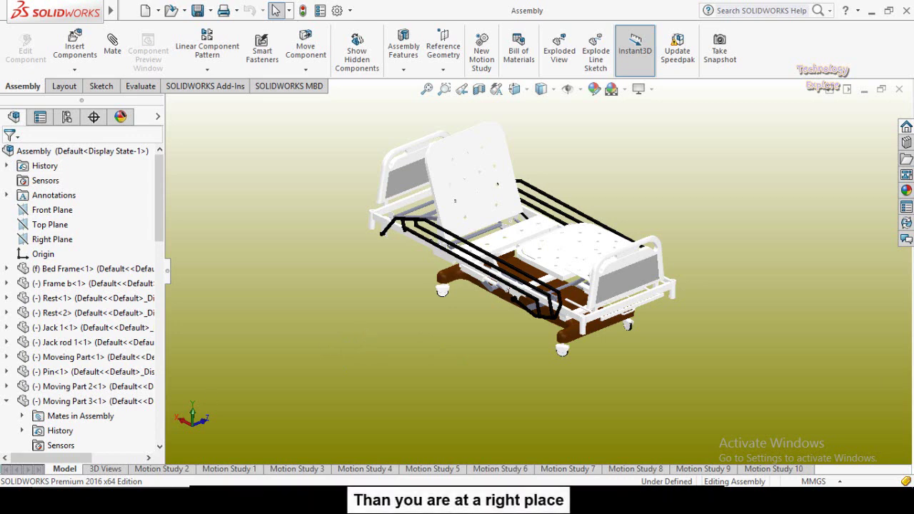
Step: Launch the Registry Editor with regedit from the Win+X Run dialog
key(super+x)
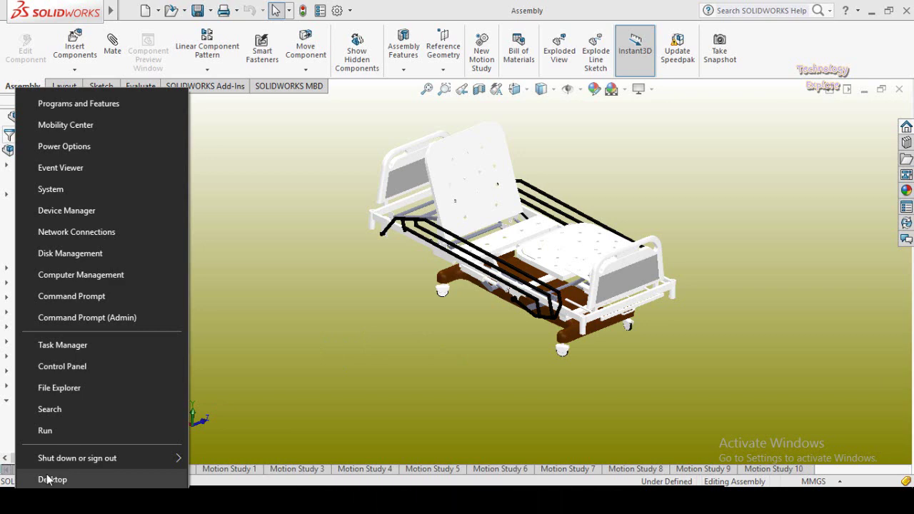
click(45, 431)
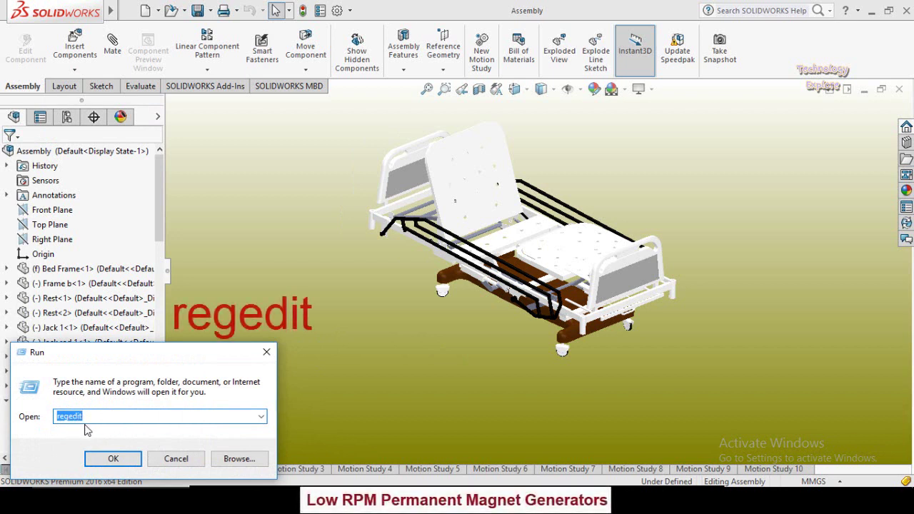
click(113, 462)
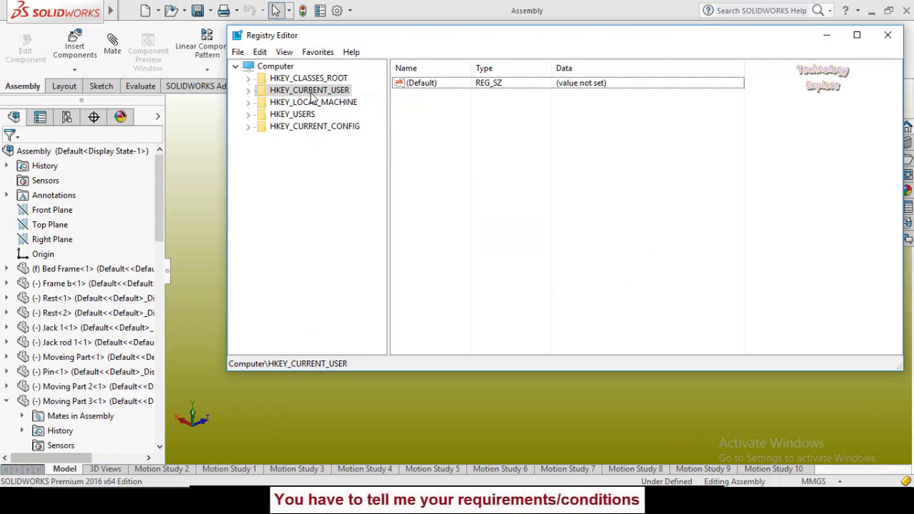
Step: Expand HKEY_CURRENT_USER > SOFTWARE > SolidWorks and widen the key tree pane
click(248, 91)
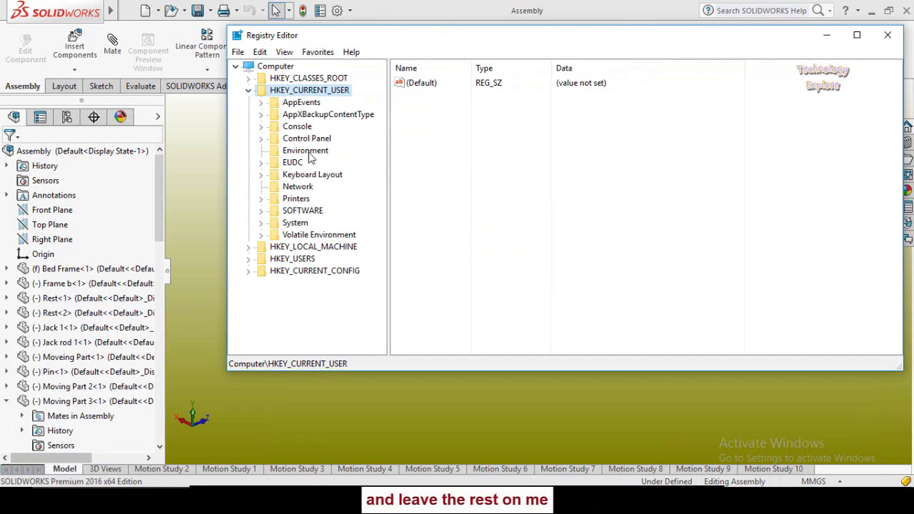
click(264, 211)
scroll(292, 123, down, 2)
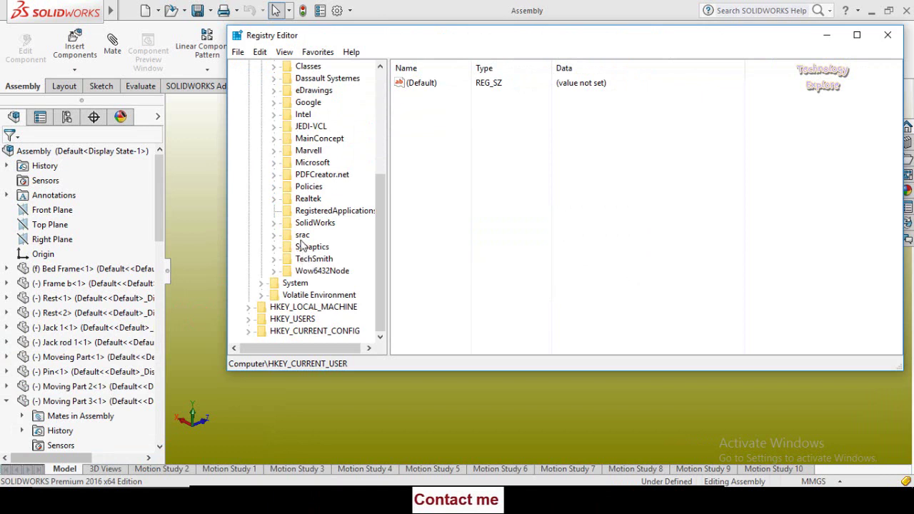
click(277, 225)
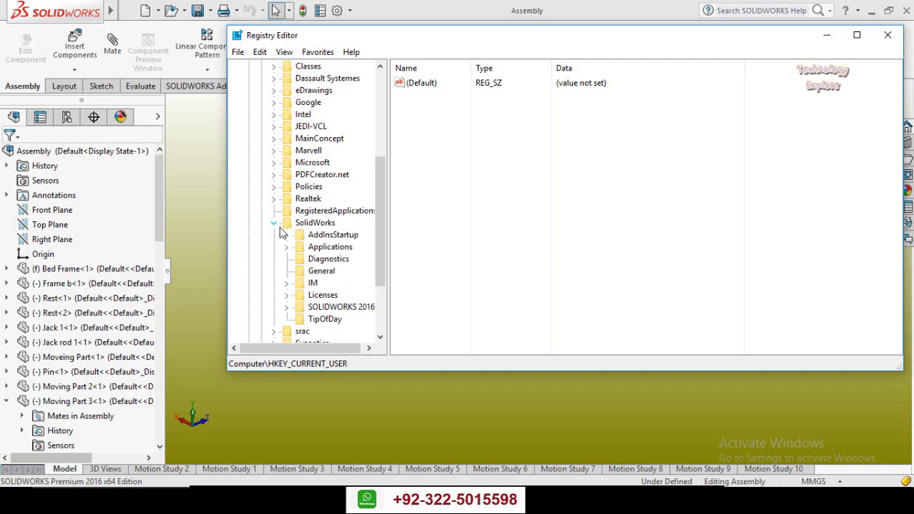
scroll(283, 233, down, 2)
drag(389, 219, 571, 229)
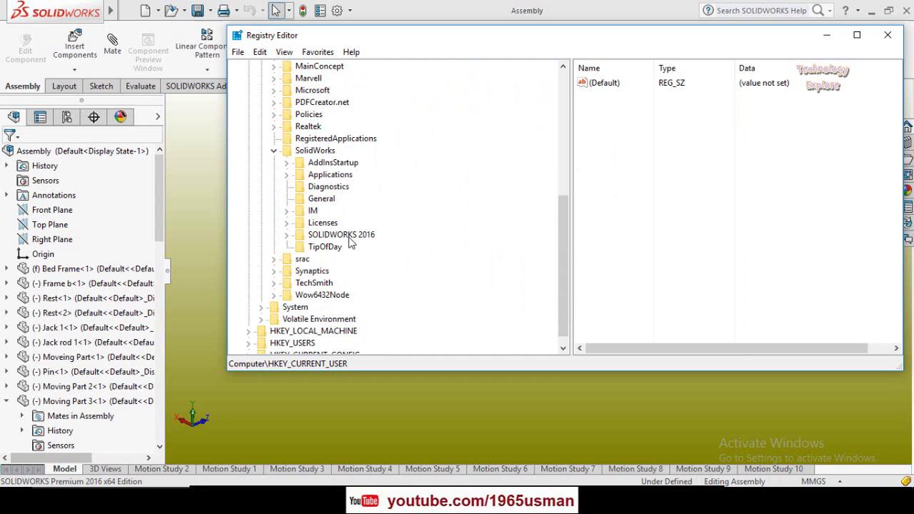
Step: Open SOLIDWORKS 2016\Performance\Graphics\Hardware\Current to read the Renderer value Intel(R) HD Graphics 620
click(286, 235)
scroll(296, 224, up, 1)
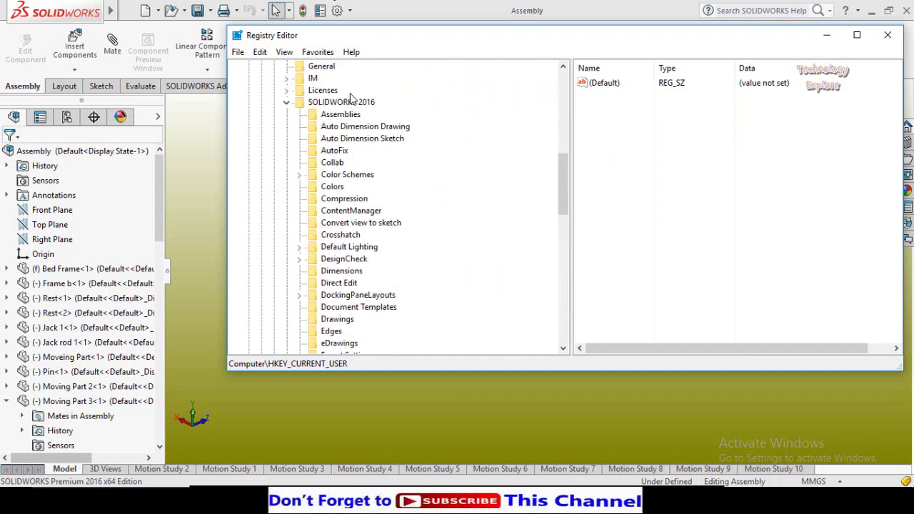
scroll(350, 186, down, 5)
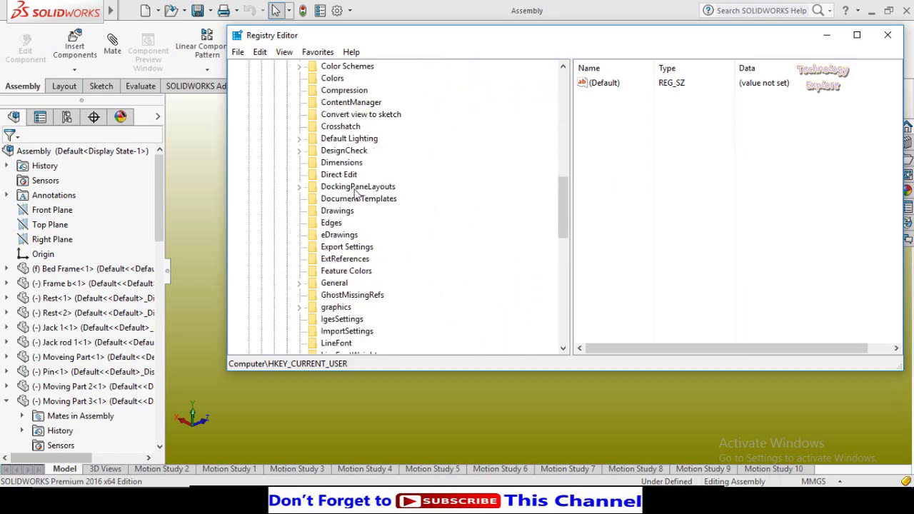
scroll(427, 243, down, 2)
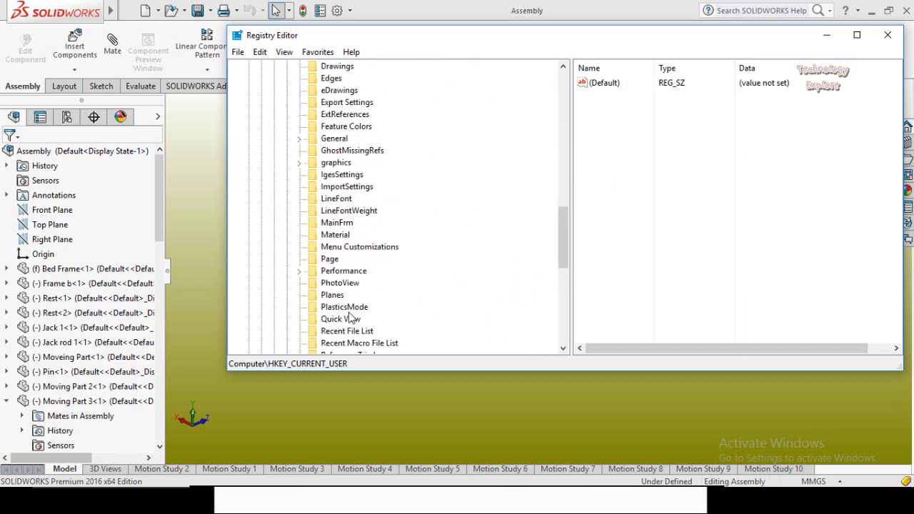
click(300, 275)
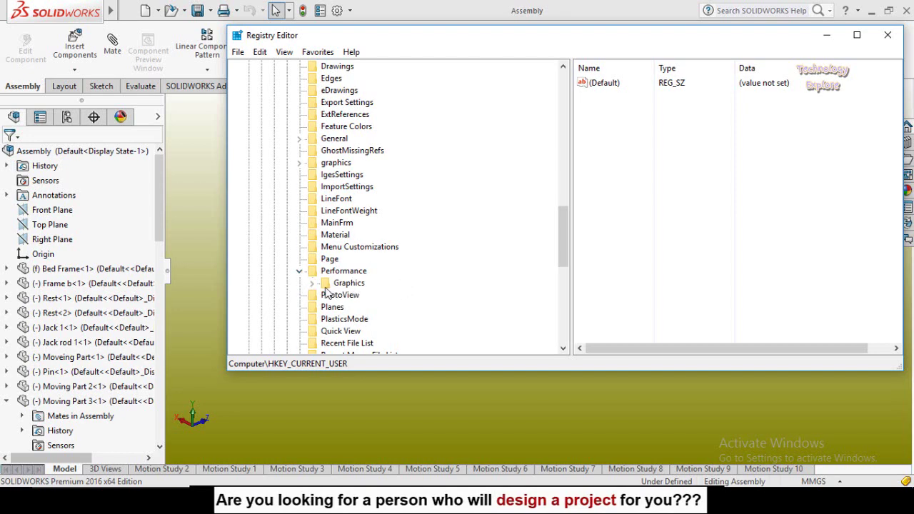
click(312, 283)
scroll(357, 283, down, 1)
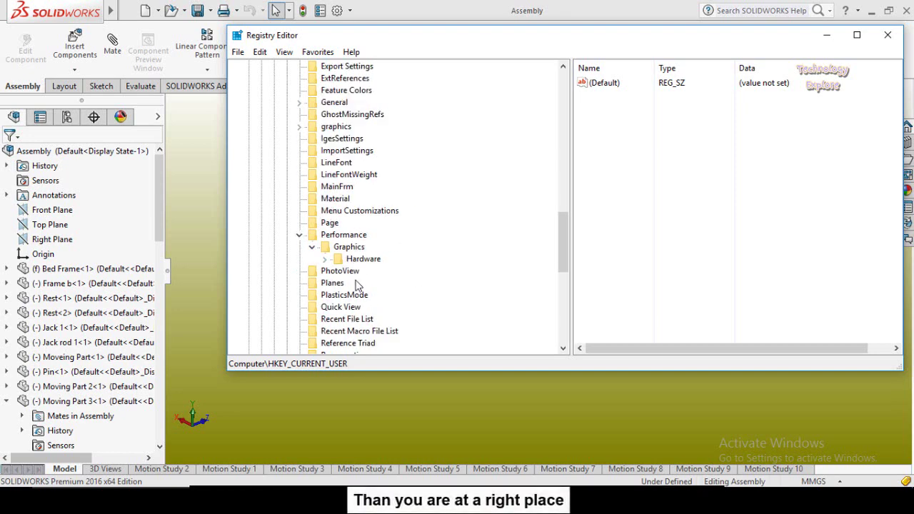
click(327, 260)
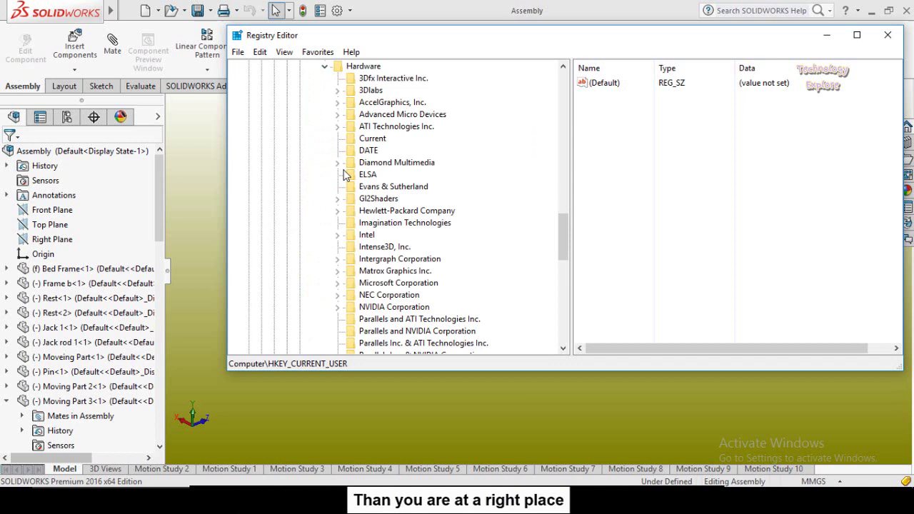
click(354, 139)
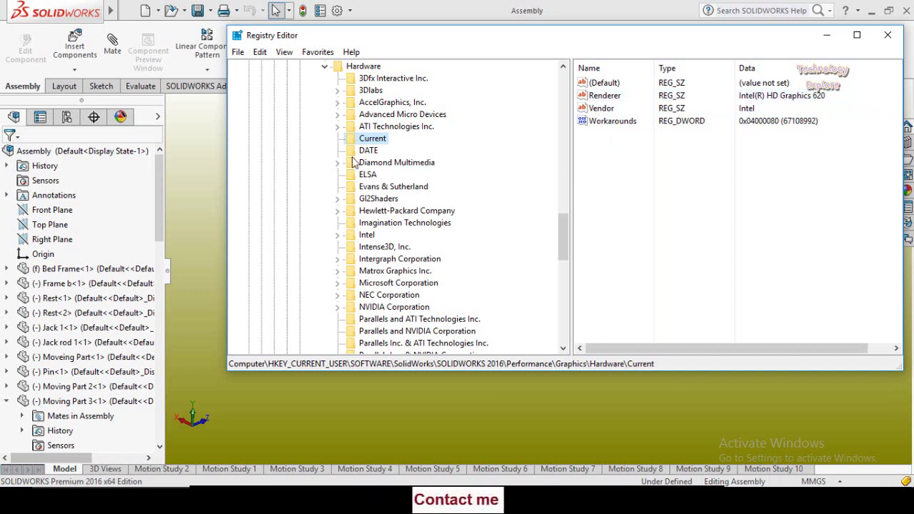
right_click(609, 98)
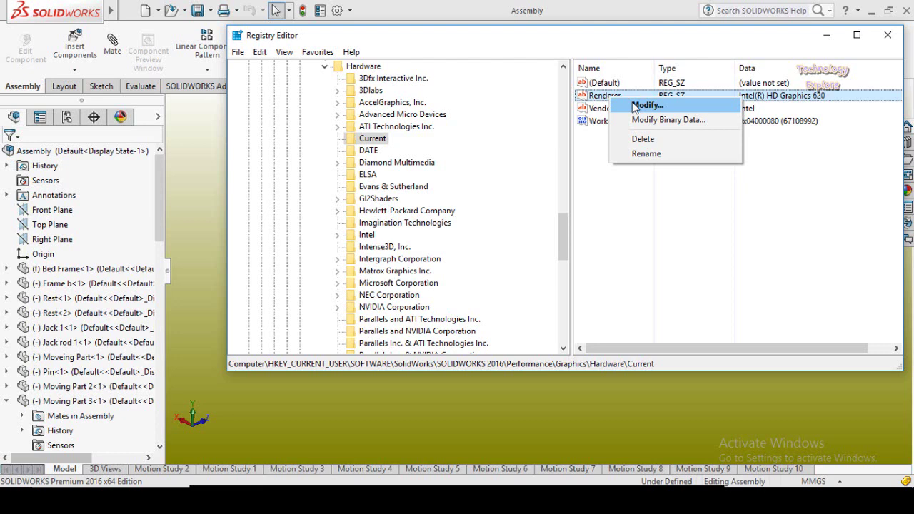
click(647, 105)
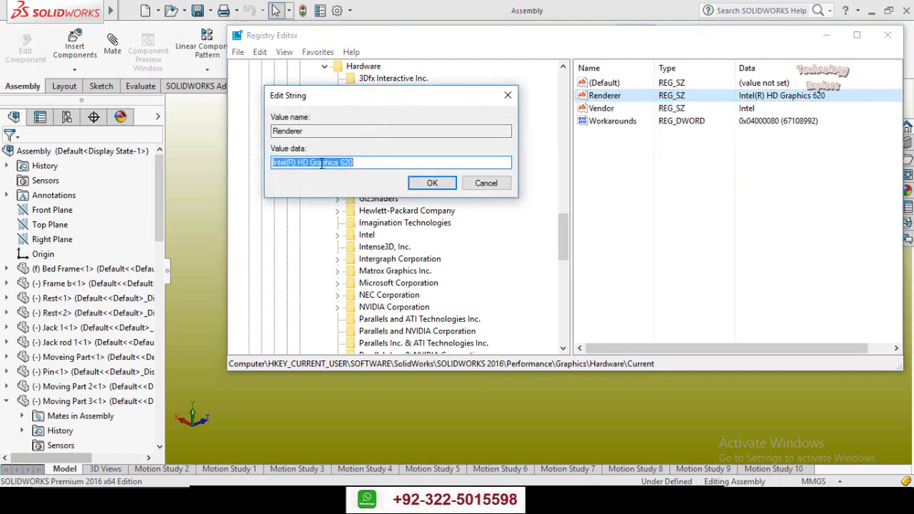
right_click(290, 160)
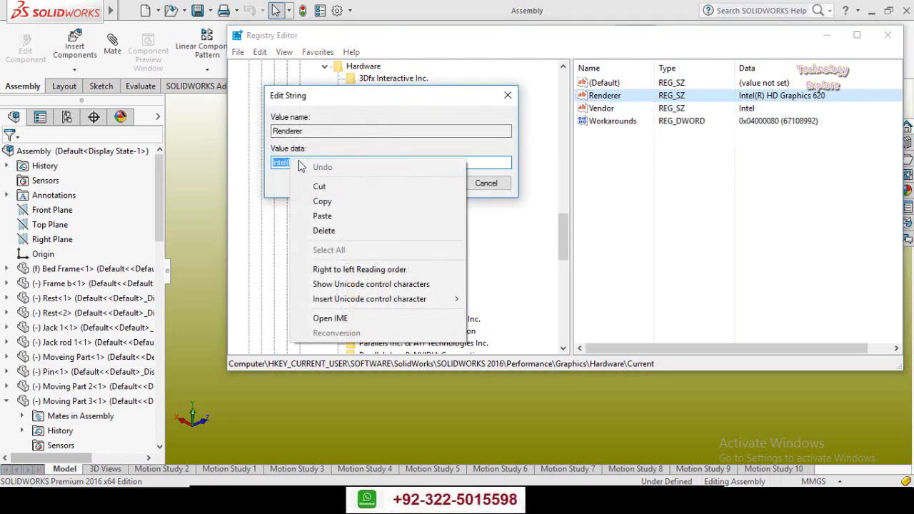
click(332, 205)
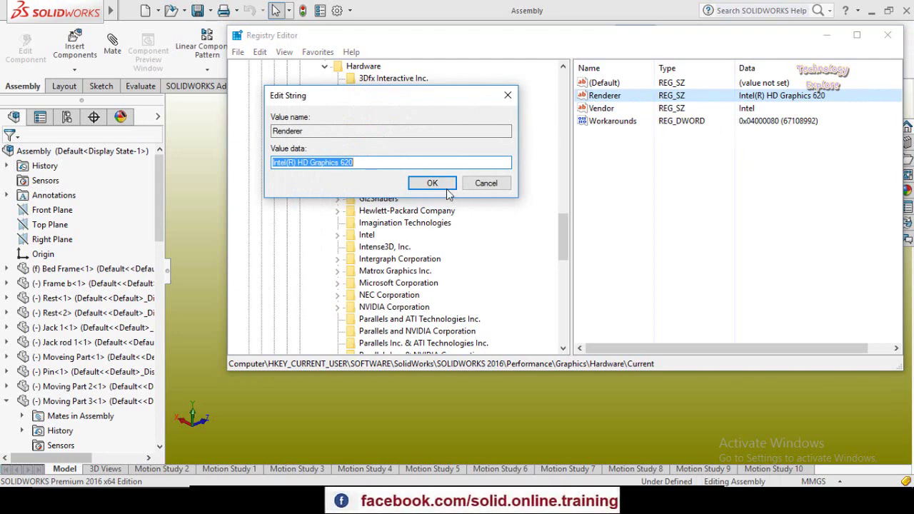
click(435, 183)
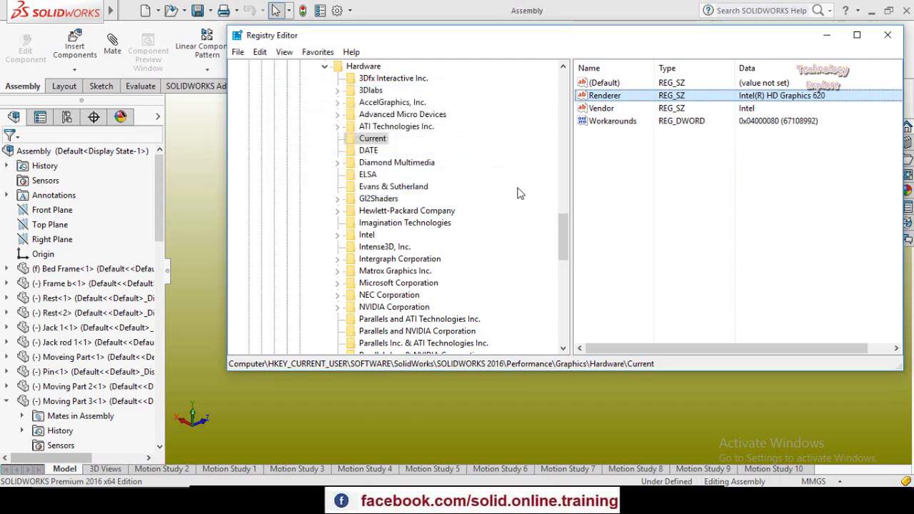
scroll(362, 185, down, 1)
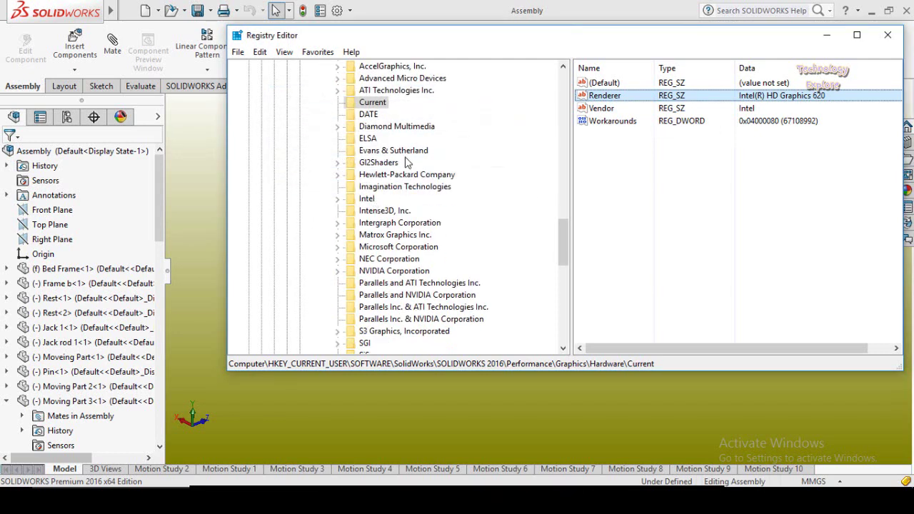
Step: Create a new key under Gl2Shaders\Other named Intel(R) HD Graphics 620 using the pasted renderer name
click(338, 164)
scroll(447, 192, down, 1)
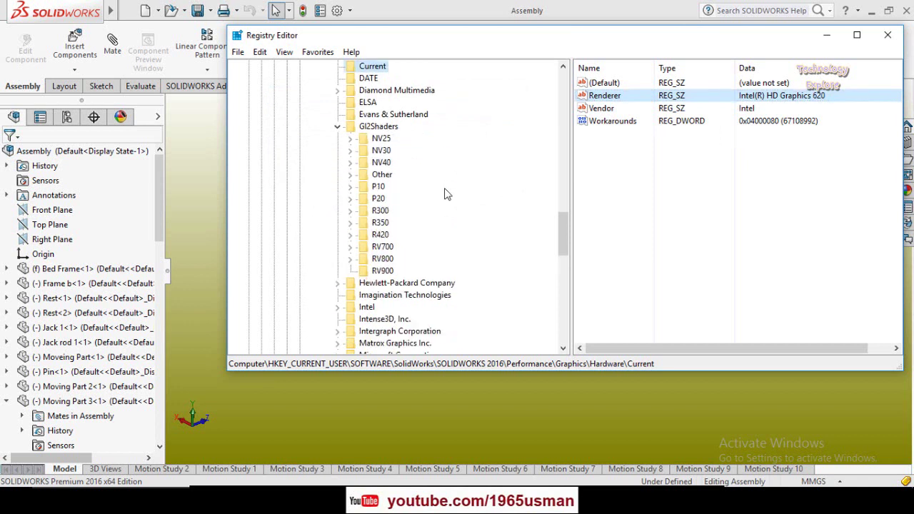
click(351, 175)
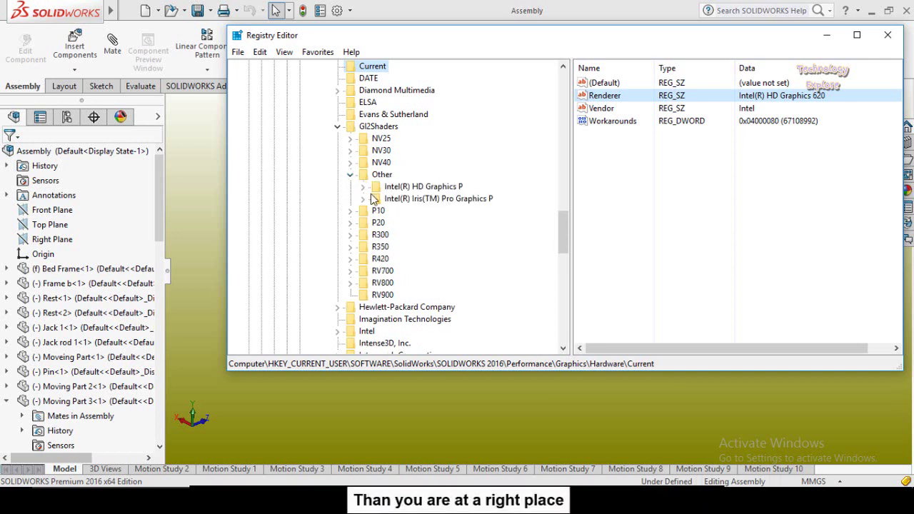
right_click(365, 178)
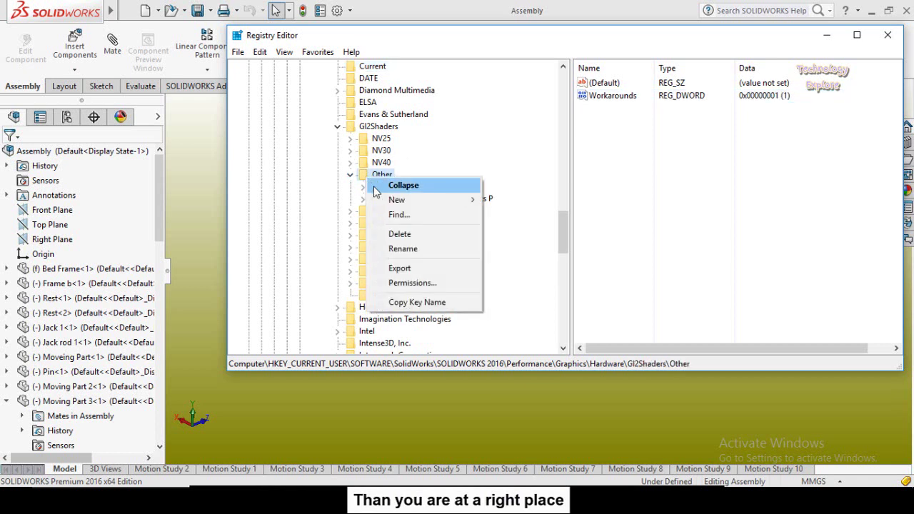
mouse_move(397, 201)
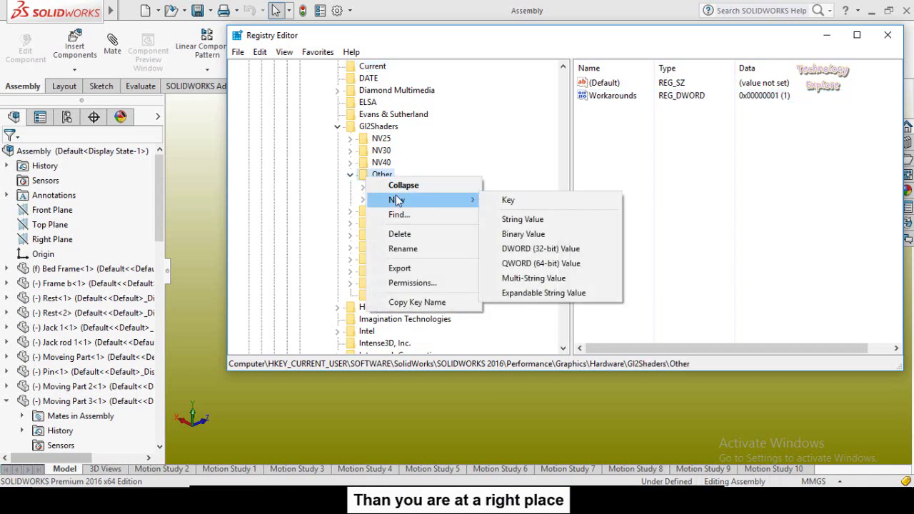
click(509, 203)
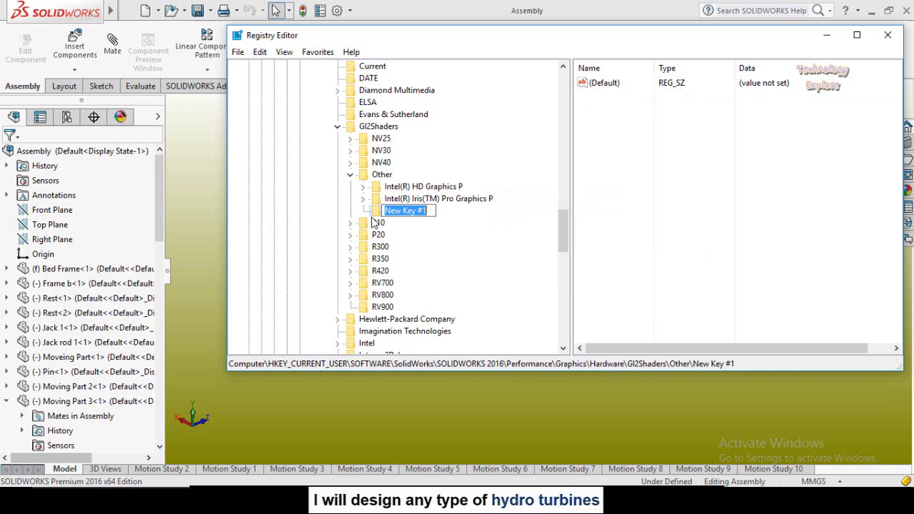
right_click(415, 207)
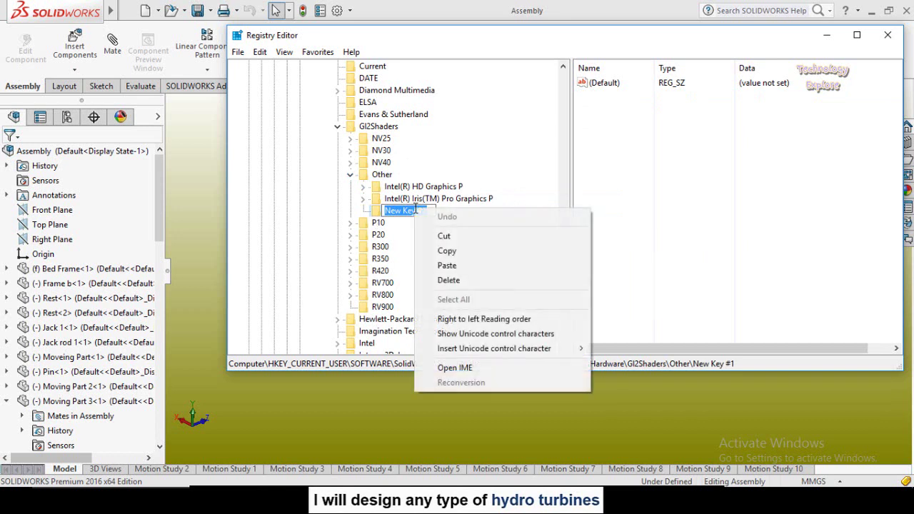
click(447, 266)
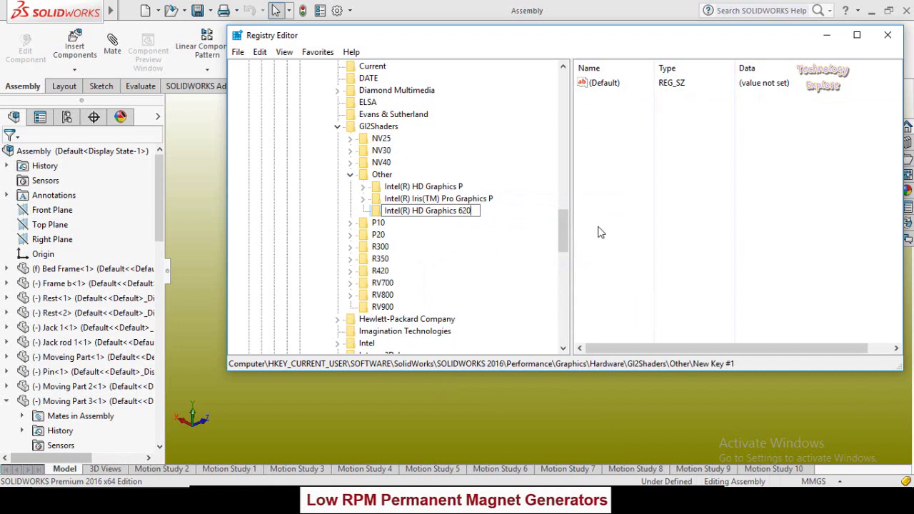
key(Return)
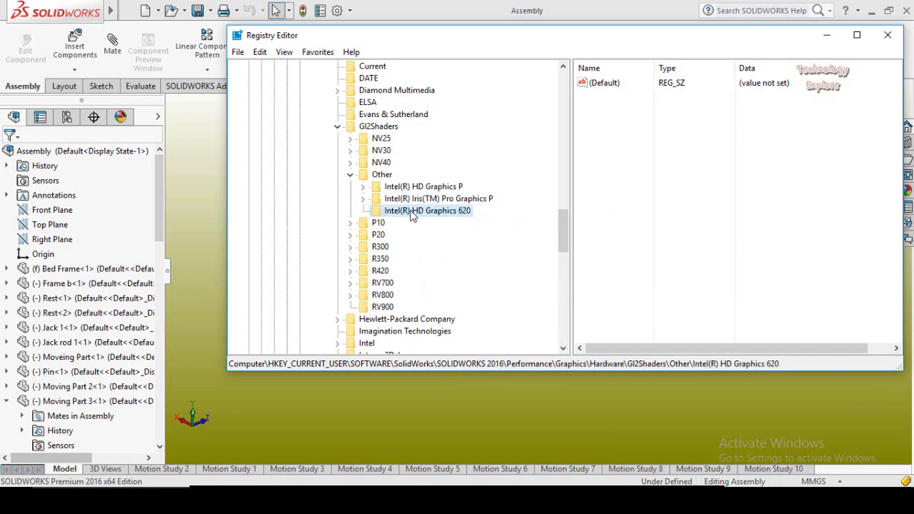
Step: Add a DWORD (32-bit) value named workarounds to the Intel(R) HD Graphics 620 key
right_click(382, 216)
mouse_move(426, 239)
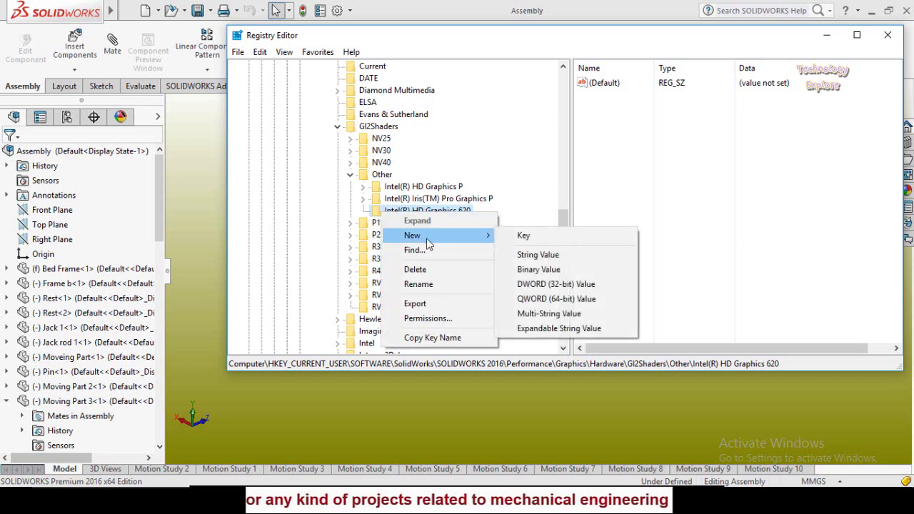
click(573, 286)
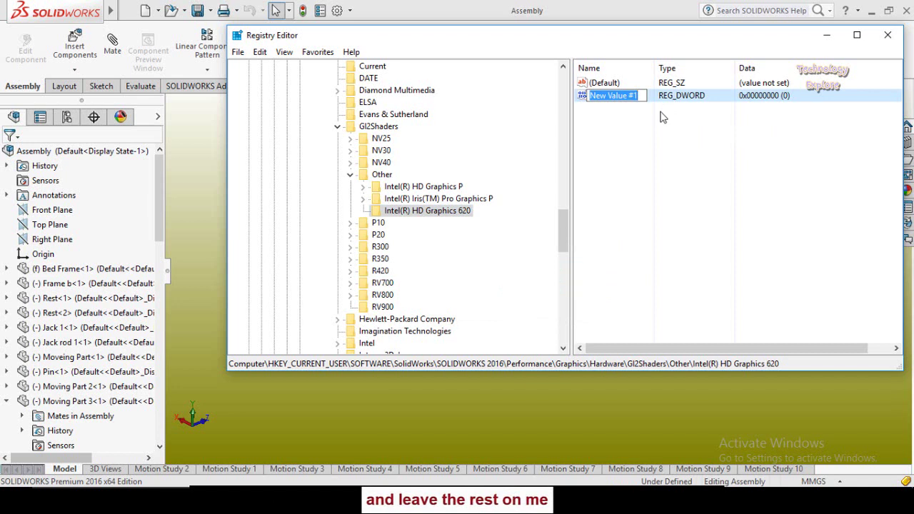
text(worka)
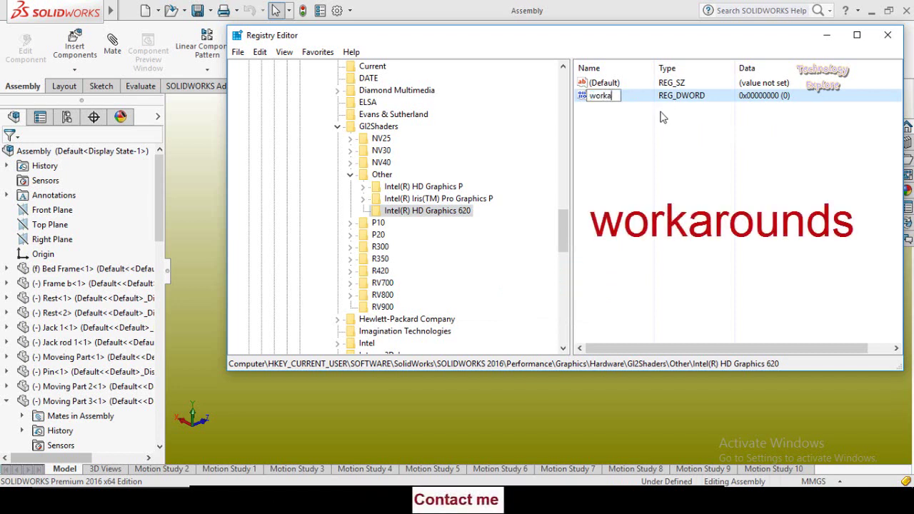
text(rounds)
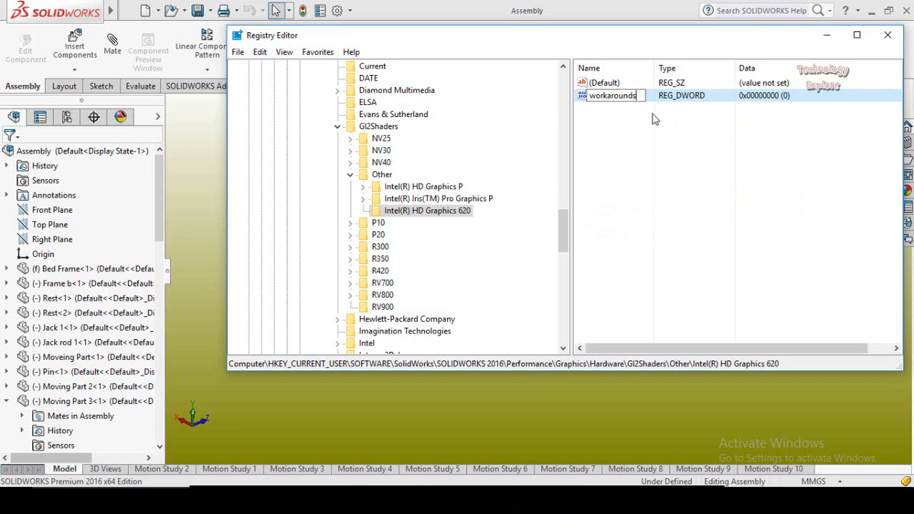
key(Return)
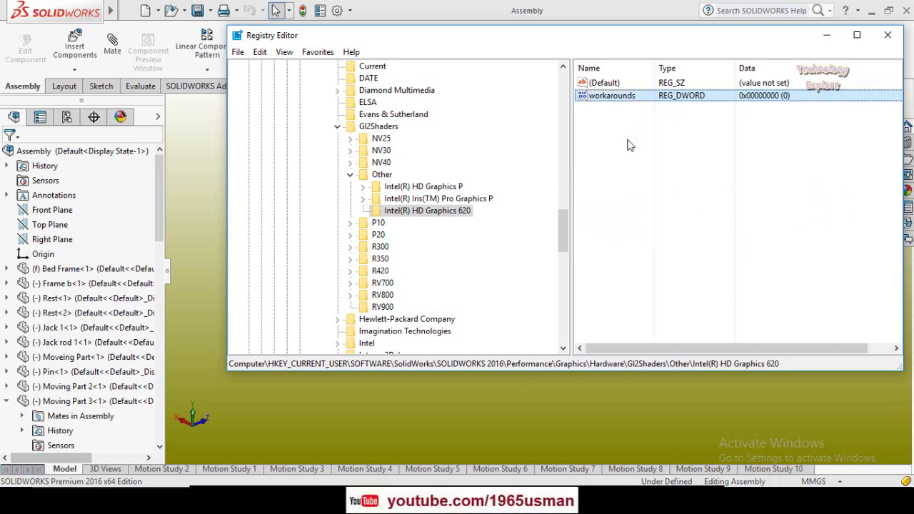
Step: Set the workarounds value data to hexadecimal 40406 and confirm
right_click(619, 99)
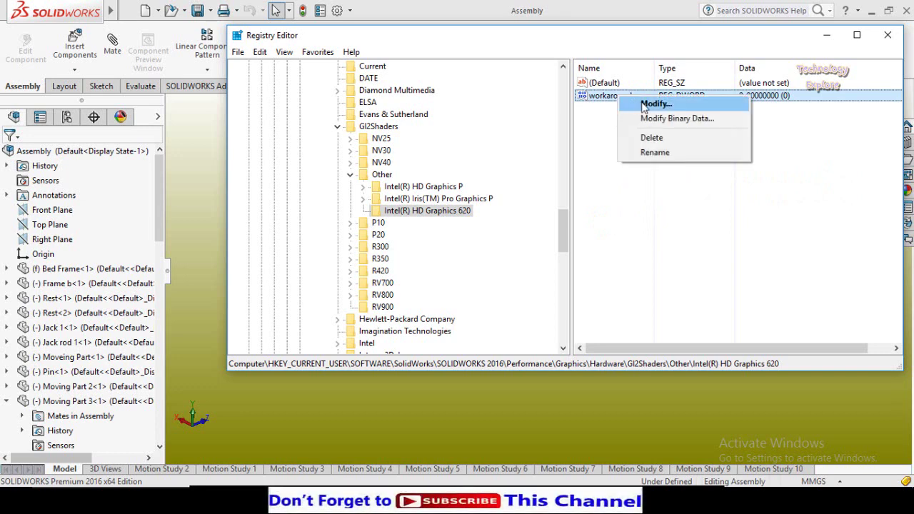
click(644, 106)
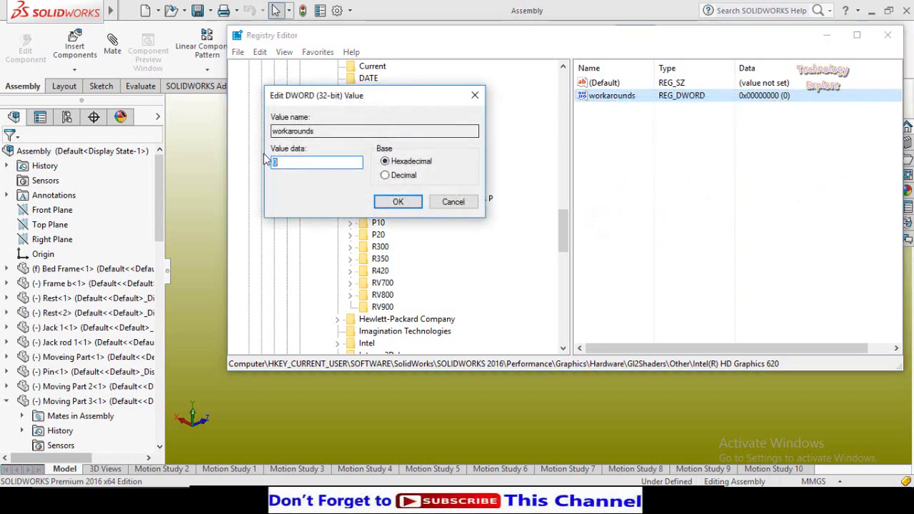
drag(313, 97, 591, 124)
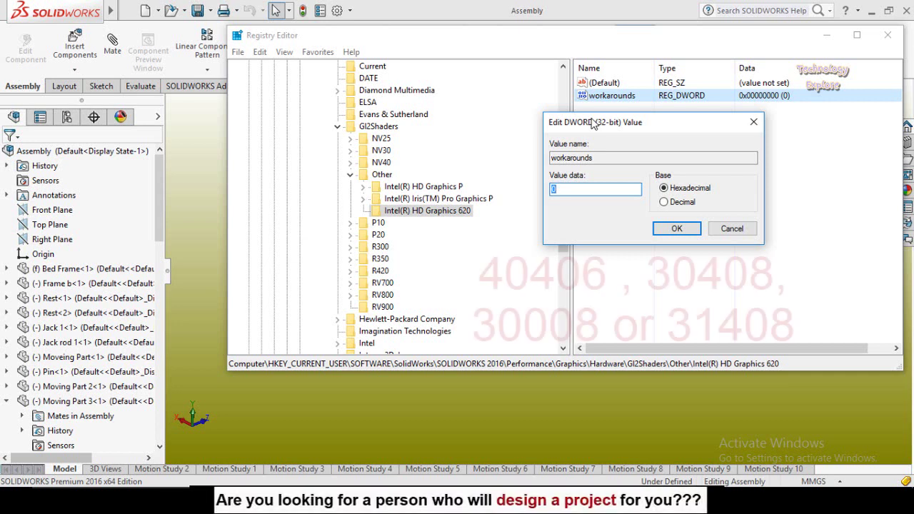
text(40406)
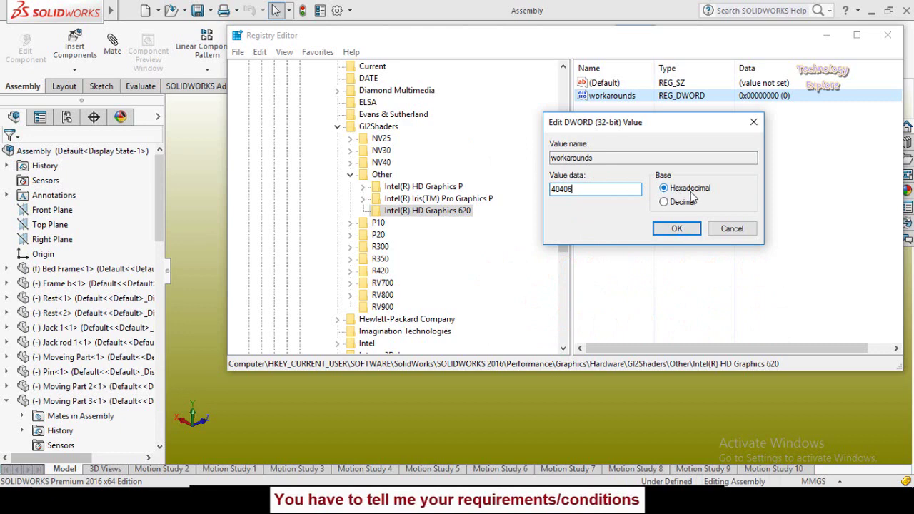
click(675, 230)
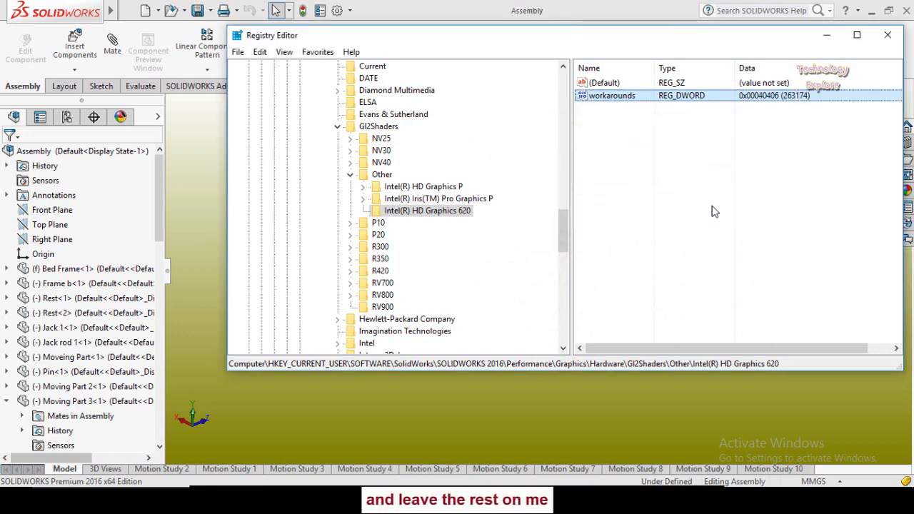
Step: Close Registry Editor and SOLIDWORKS, relaunch SOLIDWORKS 2016, and reopen the Assembly file
click(887, 35)
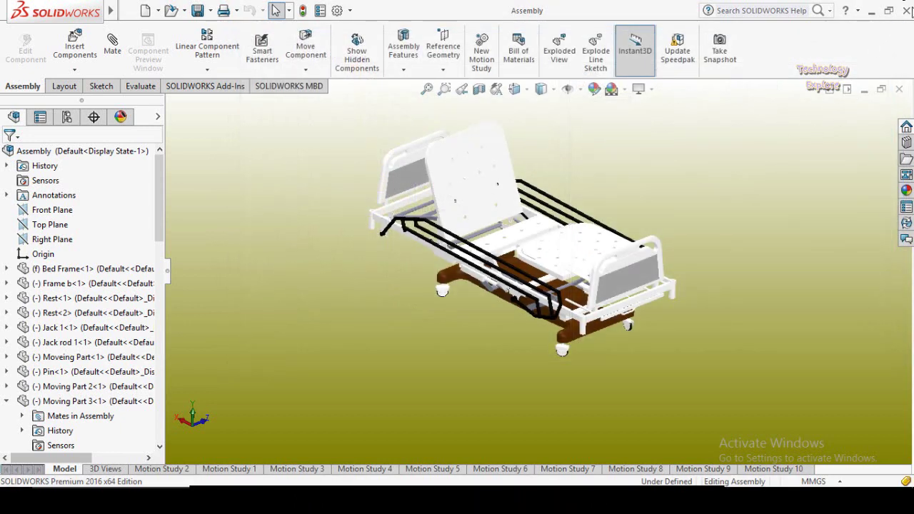
click(901, 10)
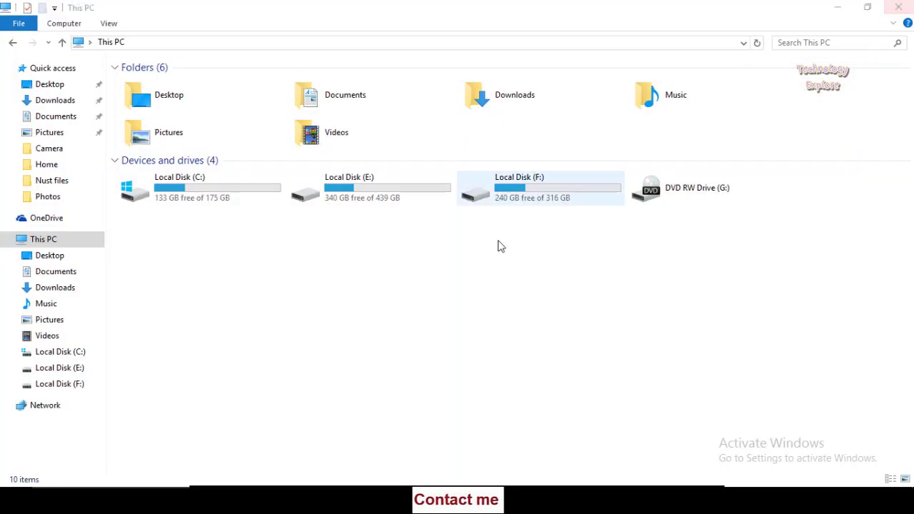
click(839, 7)
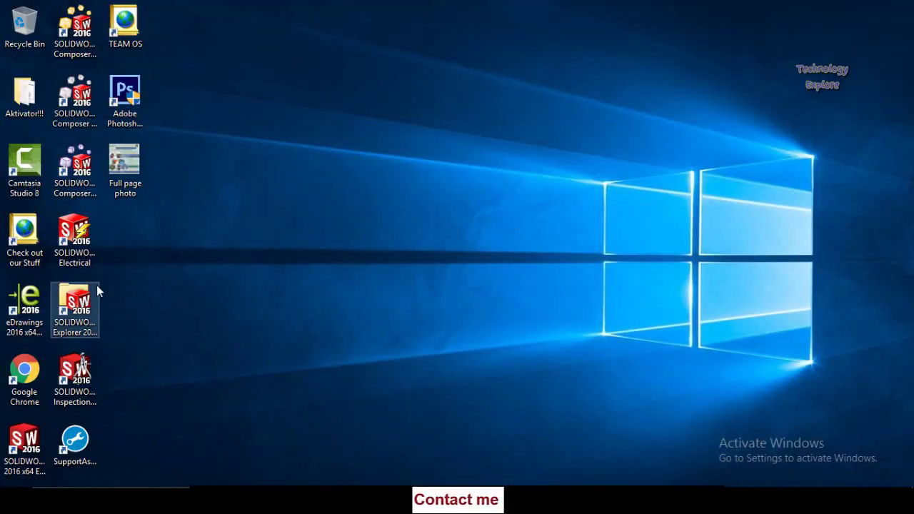
double_click(25, 444)
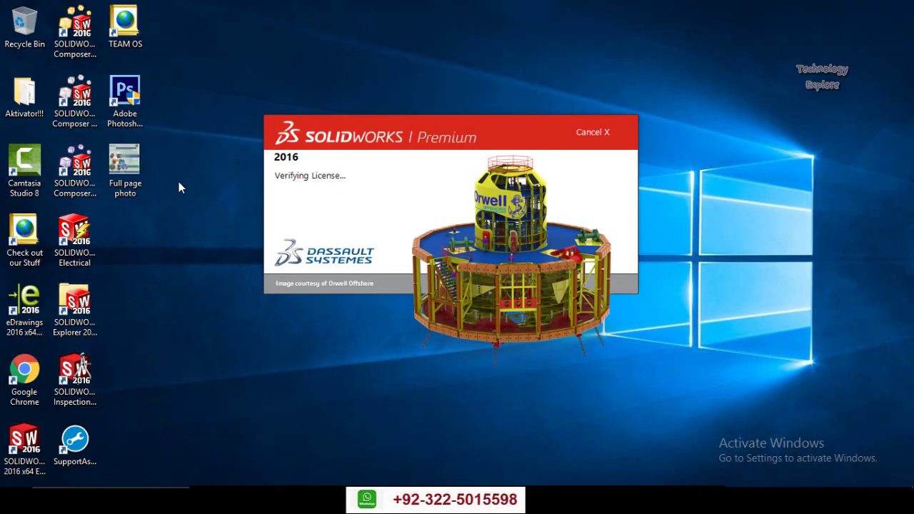
right_click(179, 181)
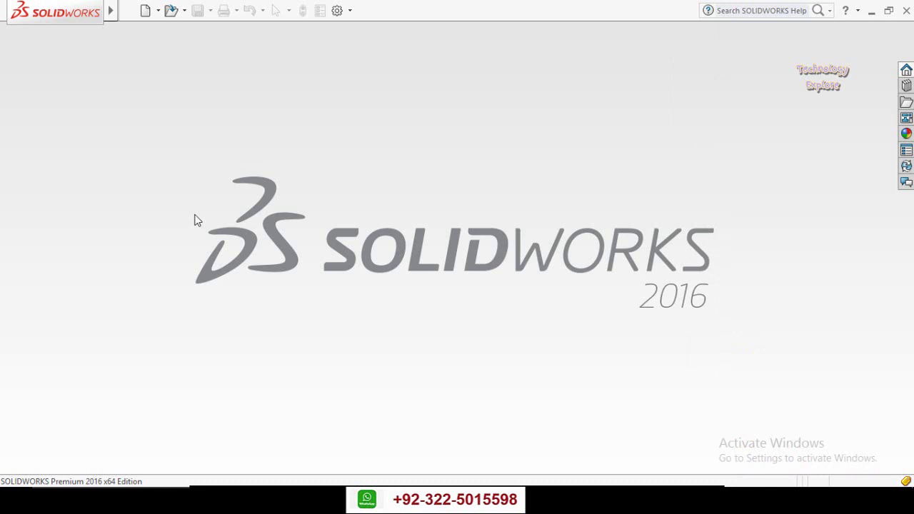
key(ctrl+o)
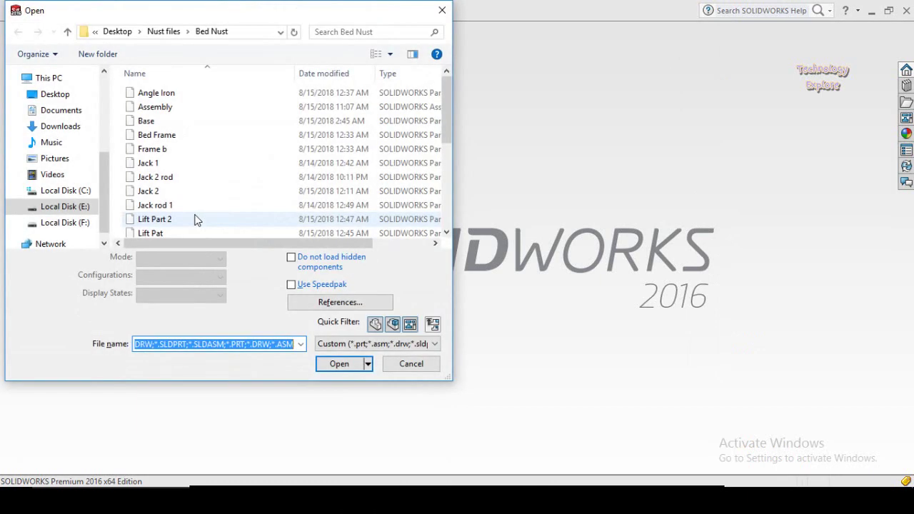
click(141, 106)
double_click(141, 106)
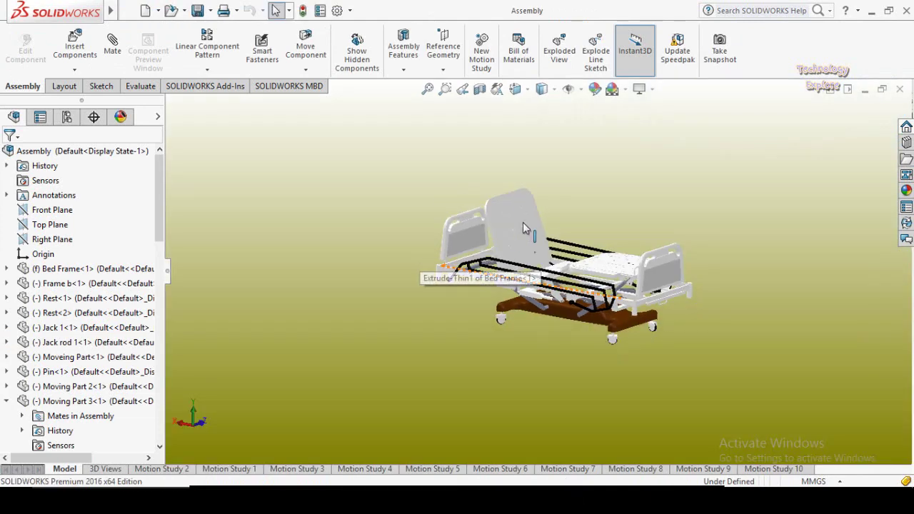
Step: Enable RealView Graphics and orbit the bed to see its floor reflection
click(648, 92)
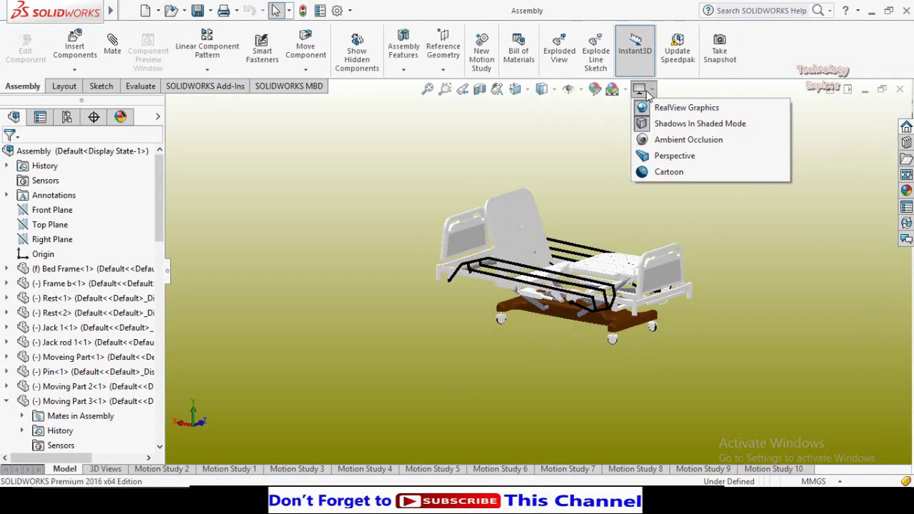
click(683, 113)
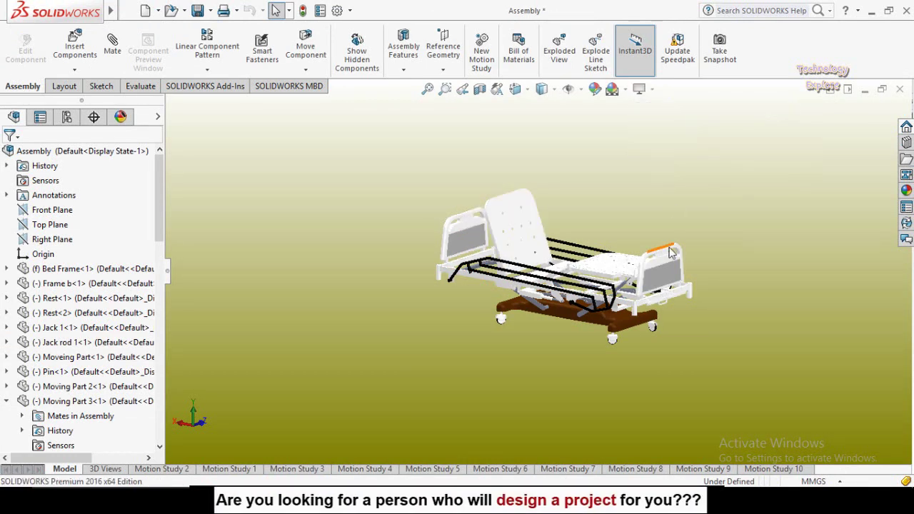
click(640, 89)
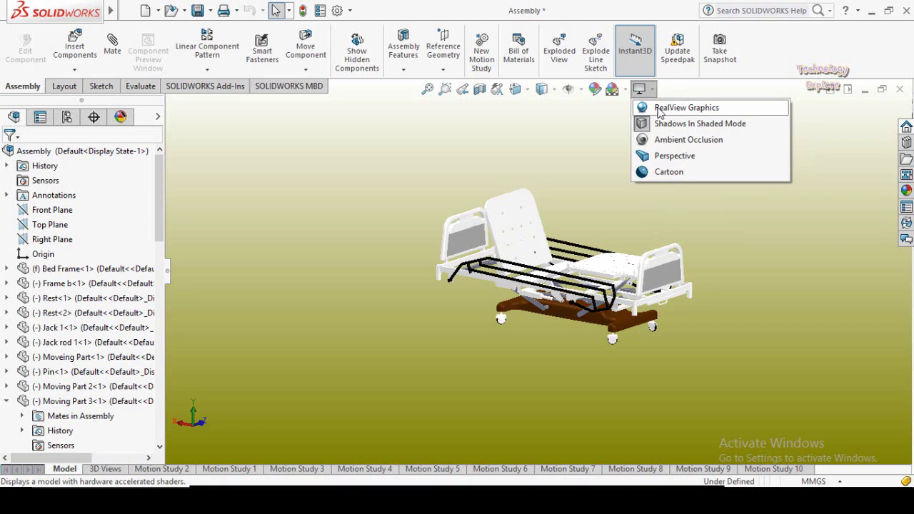
click(657, 110)
drag(648, 184, 530, 230)
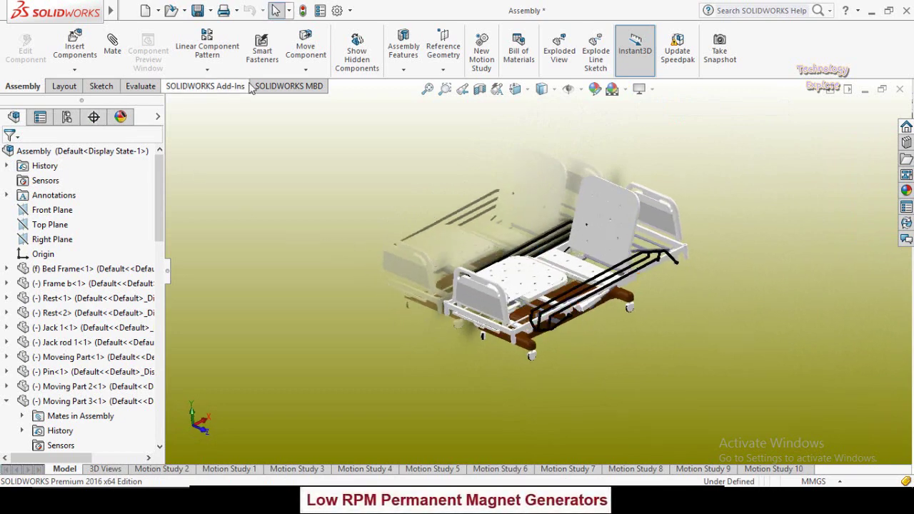
Step: Add the Render Tools tab to the CommandManager and switch to it
right_click(224, 86)
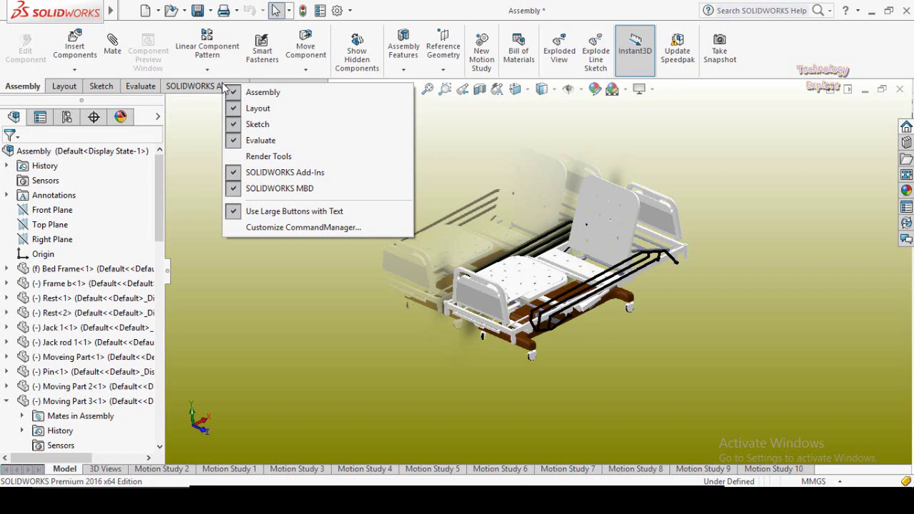
click(268, 157)
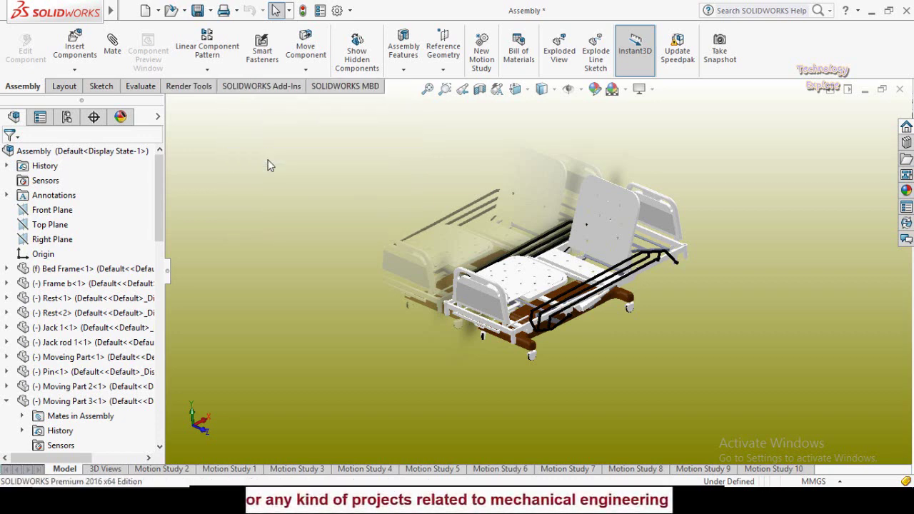
click(190, 91)
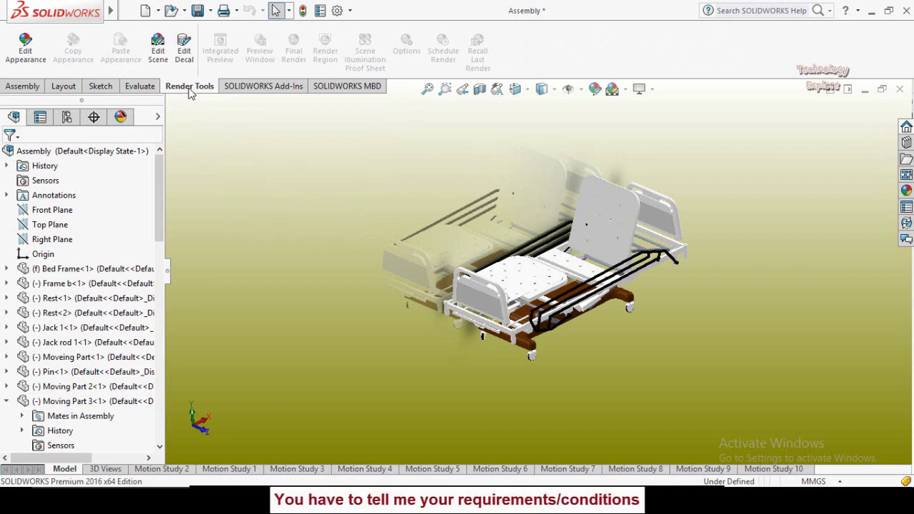
Step: In Edit Scene, set Align floor with to XZ and orbit to see the bed's reflection
click(158, 51)
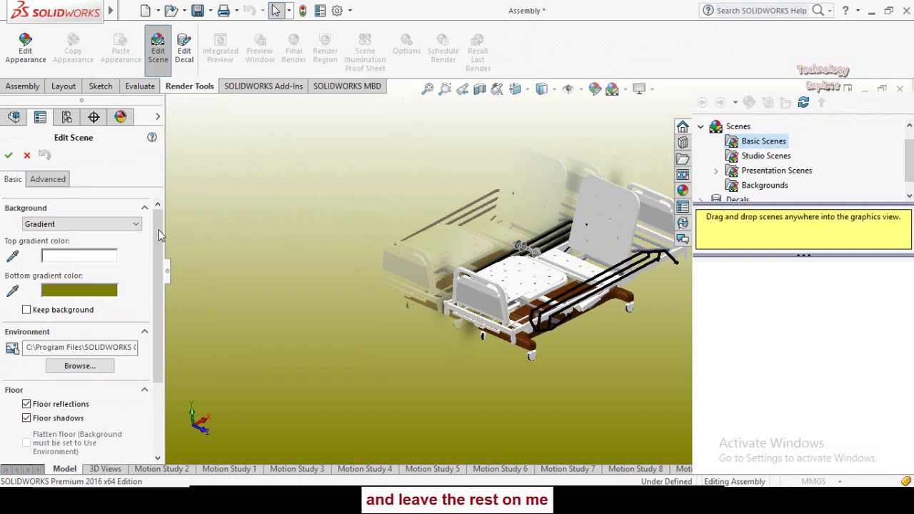
drag(161, 238, 156, 306)
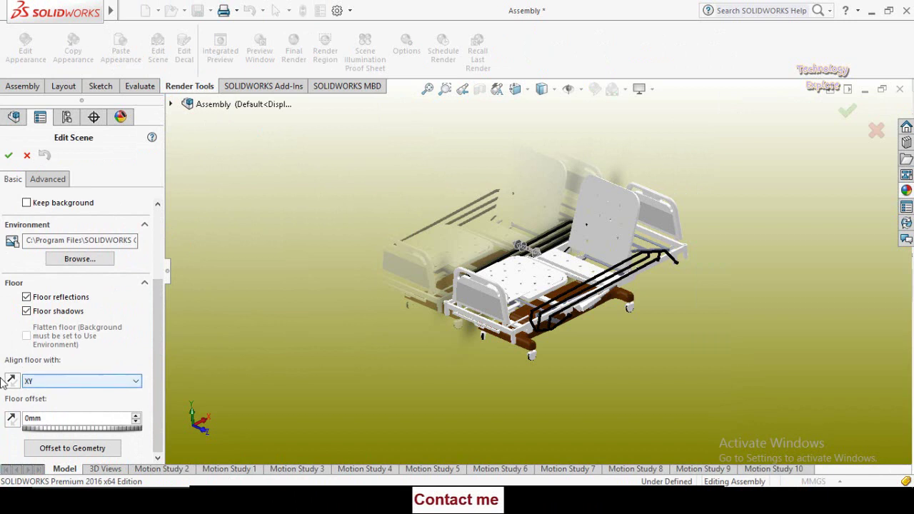
click(61, 383)
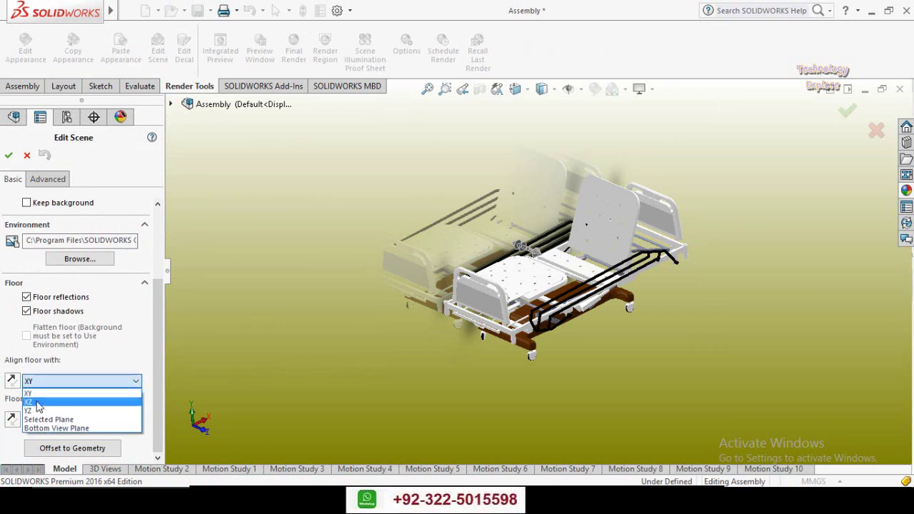
click(38, 404)
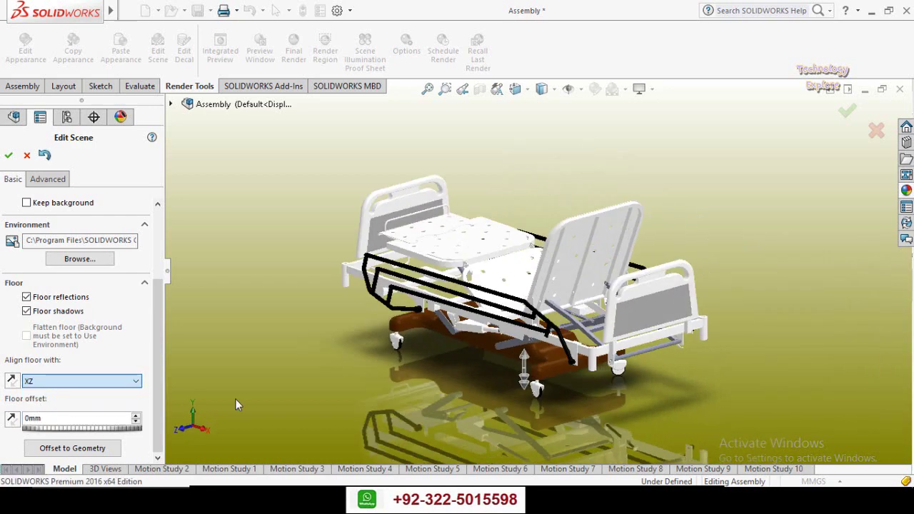
drag(508, 349, 539, 432)
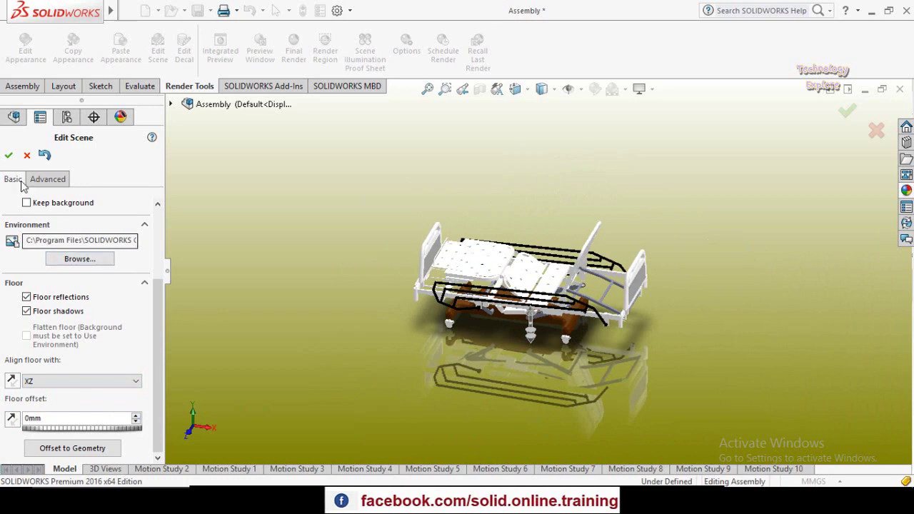
Step: Apply the scene edits, then view the bed's floor reflection and shadow from front, backrest, low and elevated angles
click(8, 155)
drag(567, 389, 376, 421)
drag(402, 293, 484, 262)
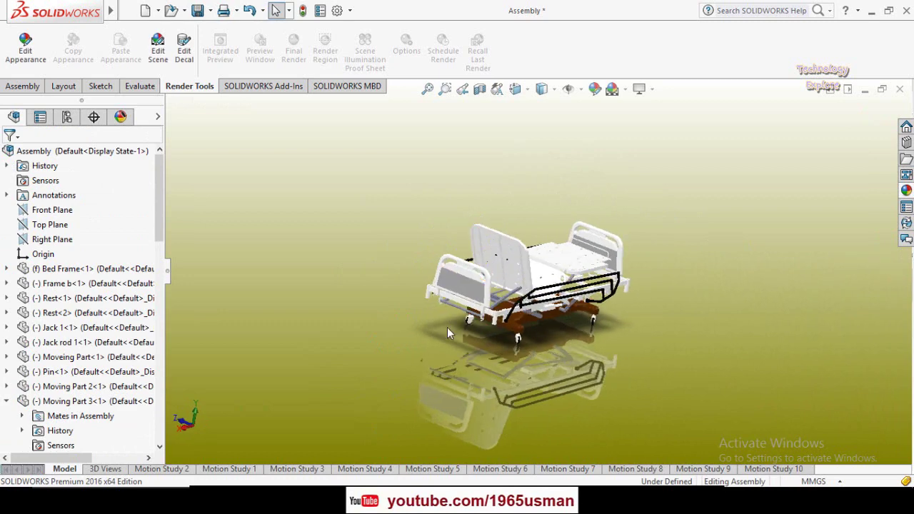
drag(447, 327, 506, 368)
drag(594, 308, 493, 373)
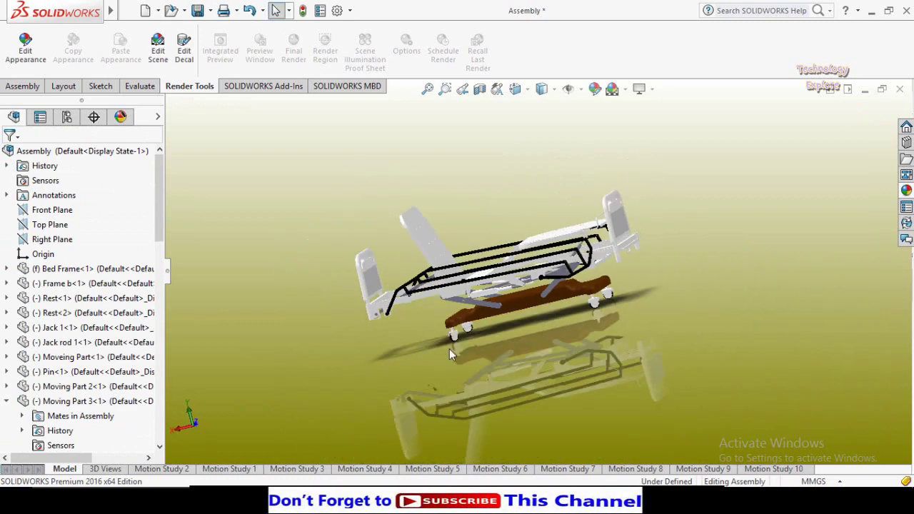
drag(449, 348, 512, 377)
key(Escape)
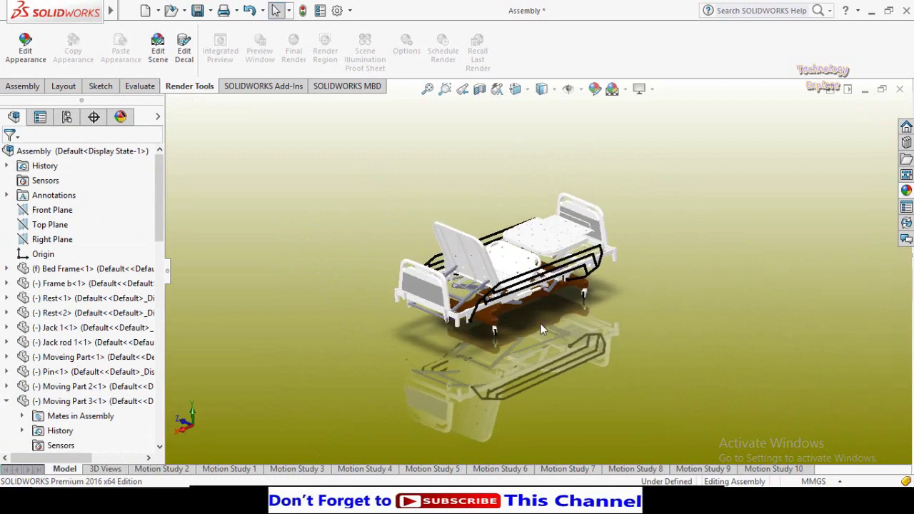